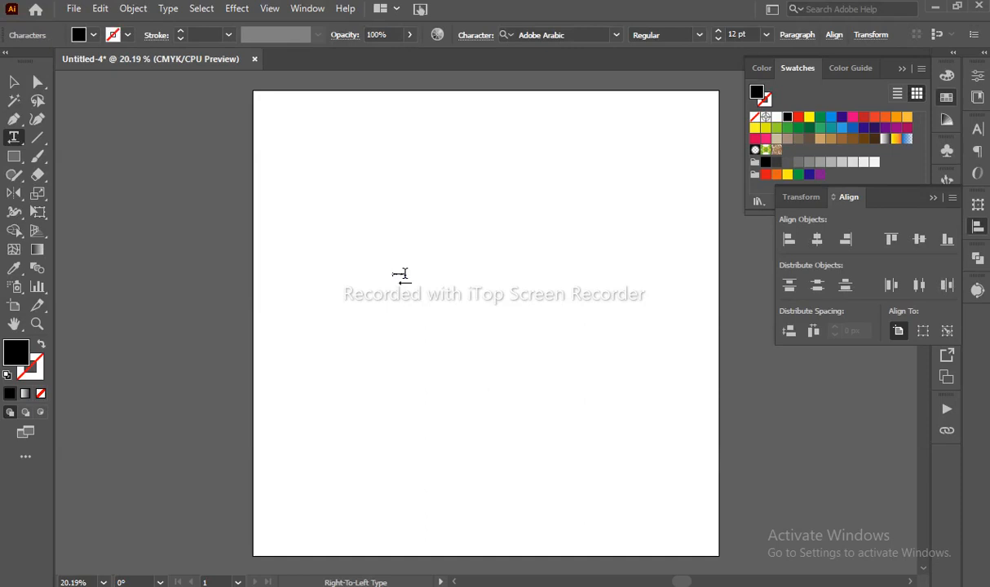
- Finish editing the name text and move it off the artboard, just above its upper-left corner
key("Escape")
left_click_drag(405, 277, 462, 268)
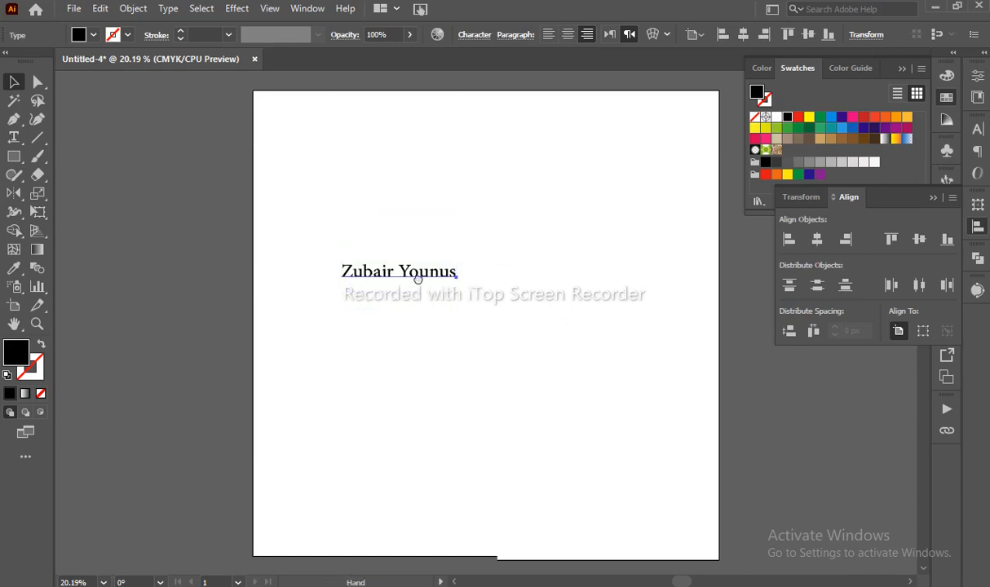
scroll(444, 302, "up", 2)
left_click_drag(430, 331, 352, 128)
- Draw a straight diagonal line about 130 px long with the Pen tool, sloping down to the right in the artboard's upper part
key("space")
left_click_drag(438, 367, 393, 322)
key("ctrl+space")
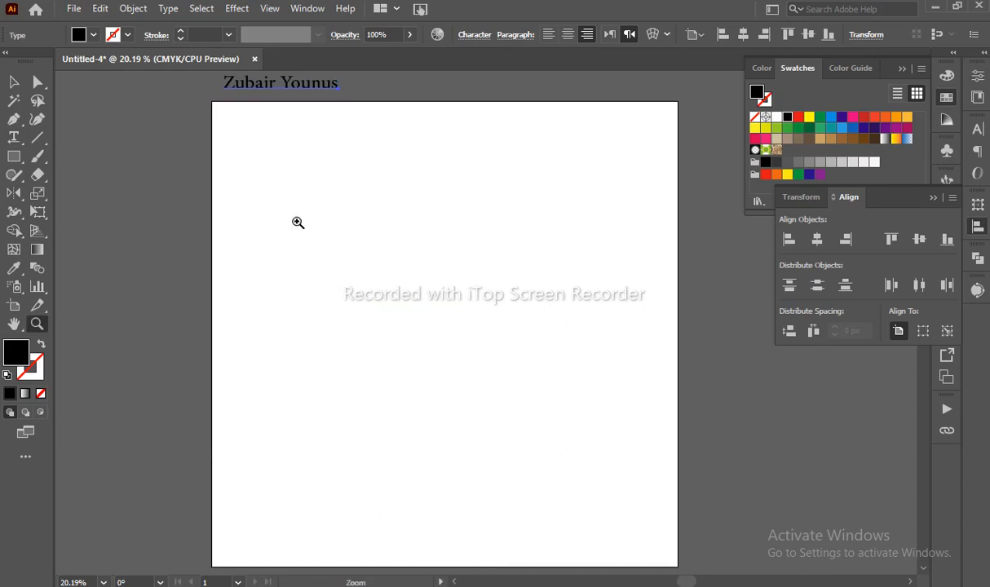
left_click_drag(265, 167, 461, 342)
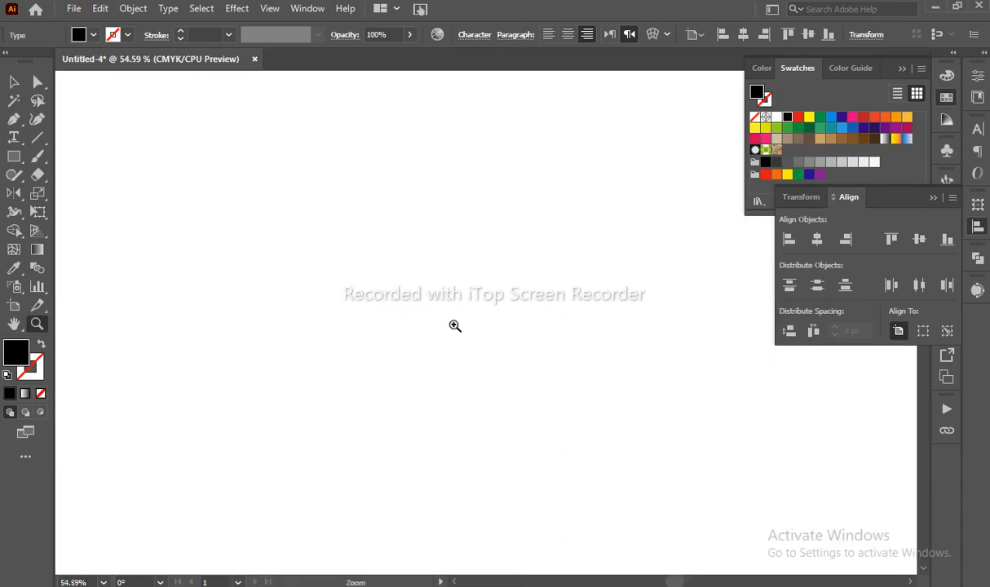
key("p")
left_click(426, 196)
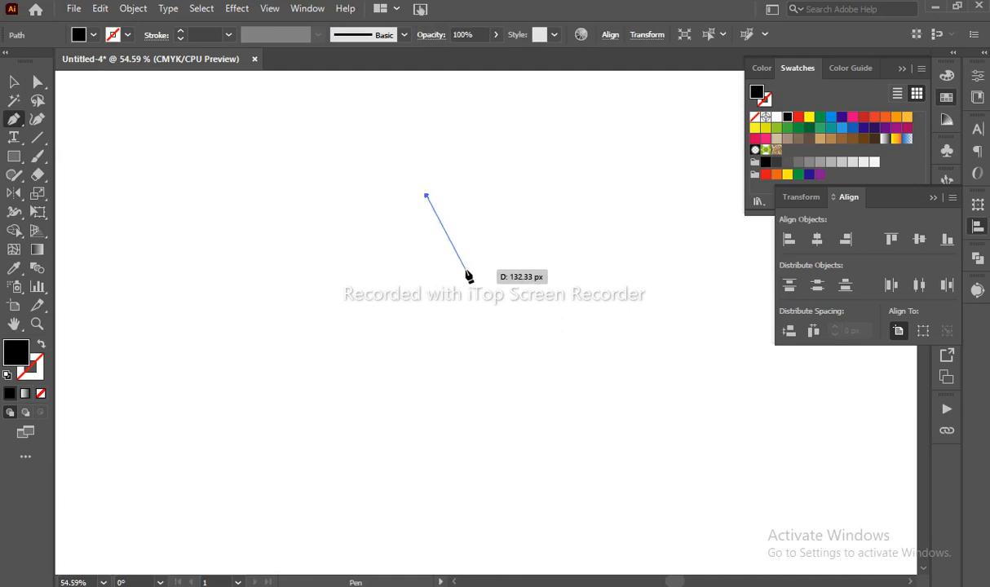
left_click(465, 269)
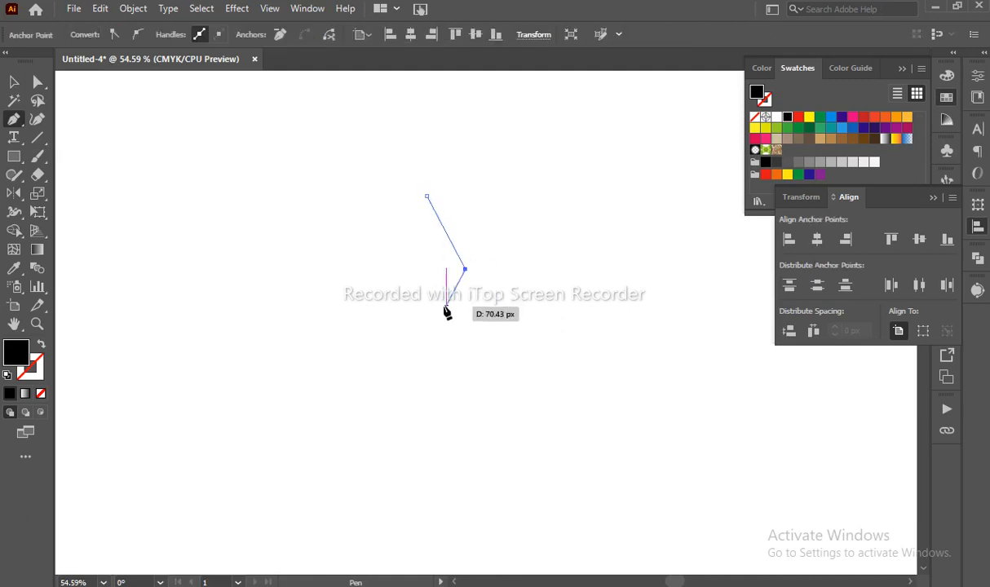
key("v")
- Reflect a copy of the diagonal line downward about its lower endpoint so the two lines meet in a V
key("o")
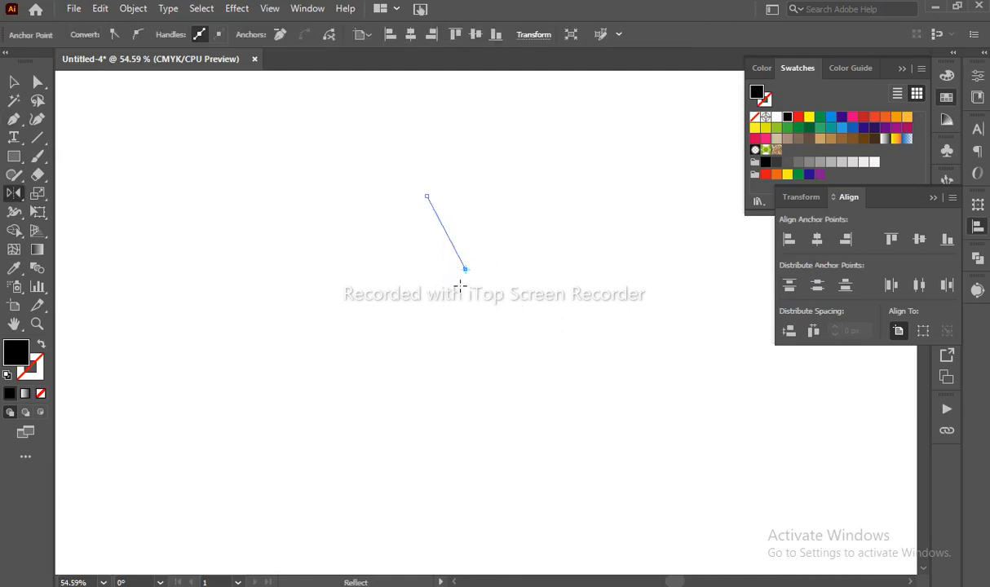
key("v")
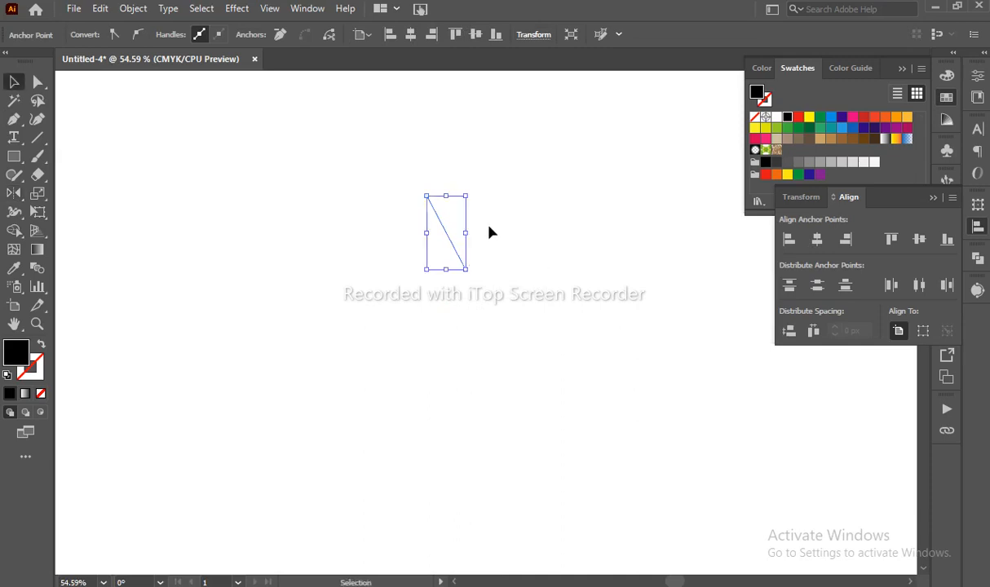
left_click_drag(494, 208, 420, 295)
key("o")
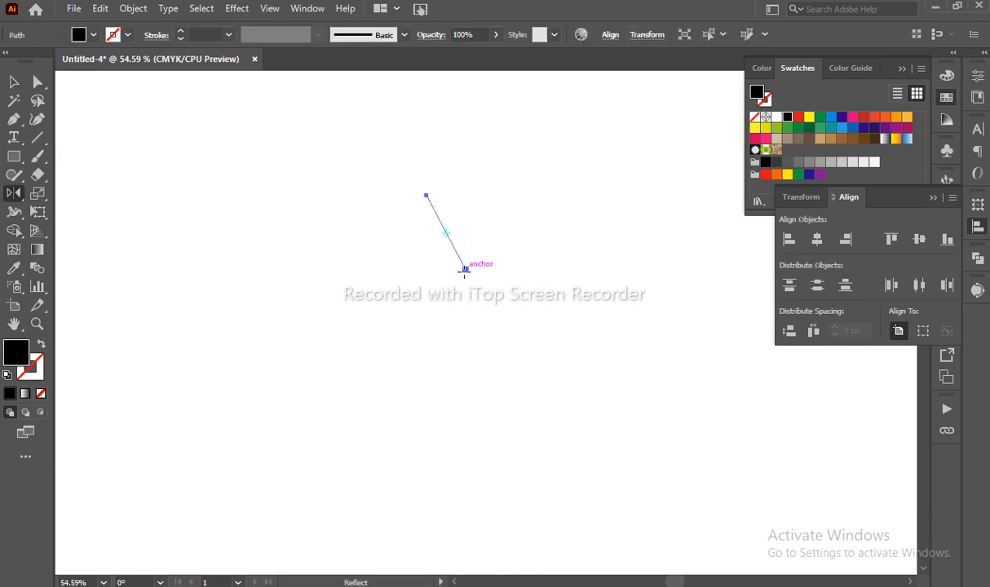
left_click(465, 269)
left_click(465, 269)
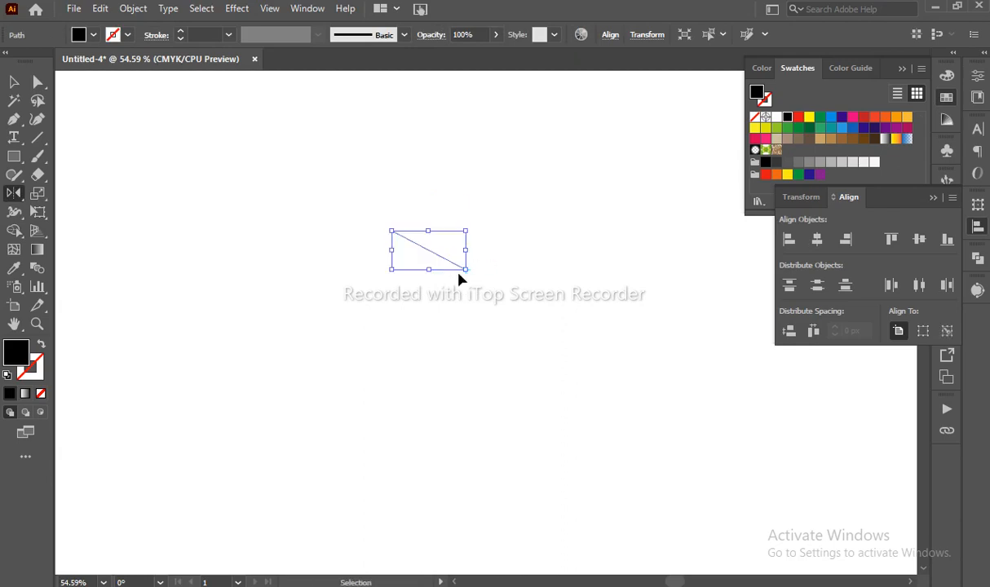
key("ctrl+z")
left_click_drag(416, 228, 420, 345)
key("v")
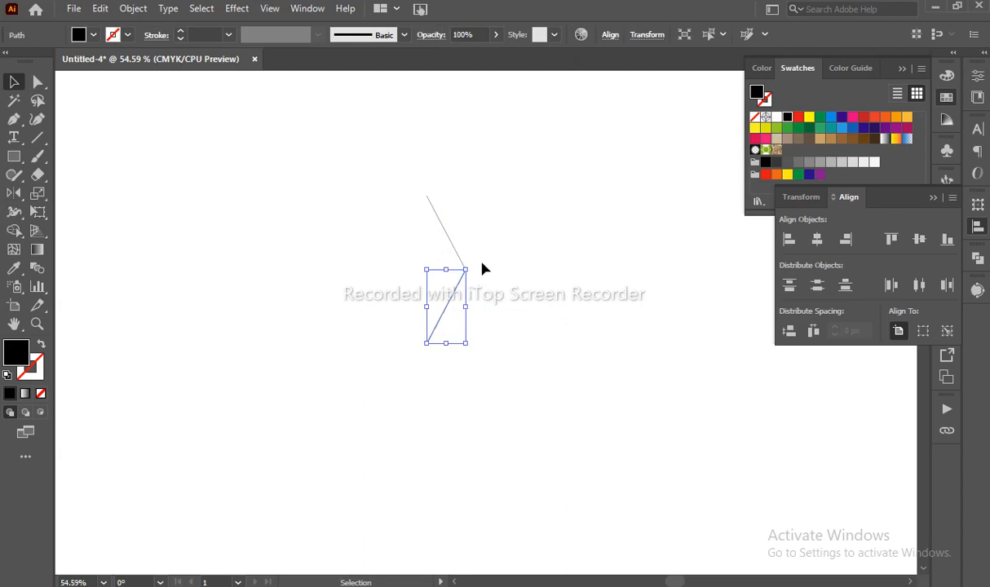
- Join the two lines into one chevron path and swap its fill and stroke, leaving a black outline without fill
left_click(482, 265)
left_click_drag(481, 263, 445, 292)
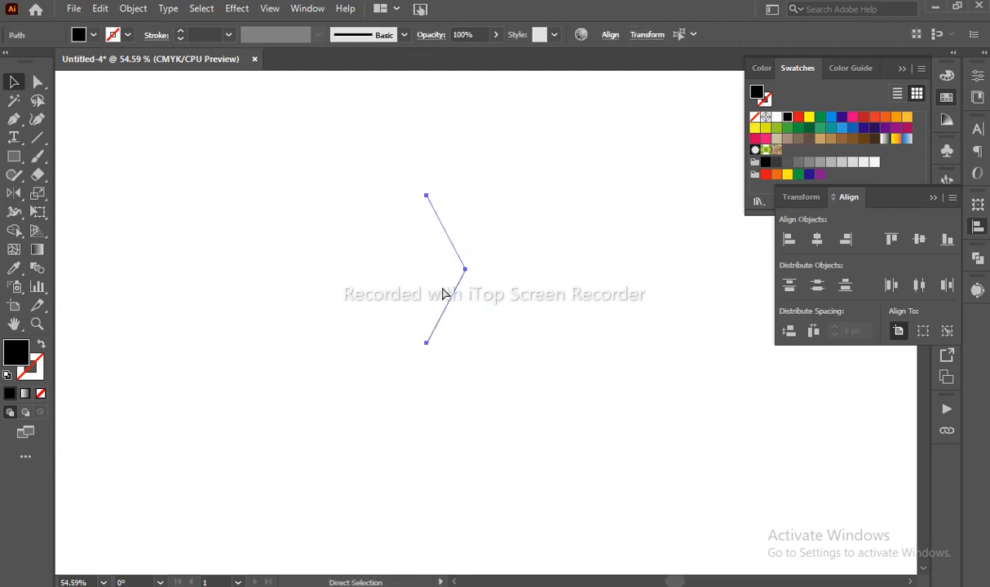
key("ctrl+j")
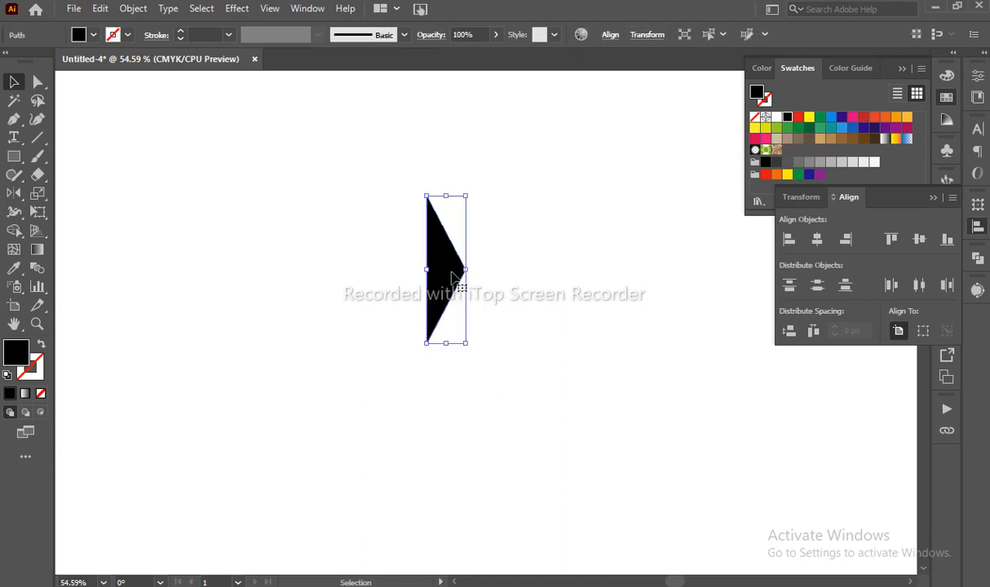
key("shift+x")
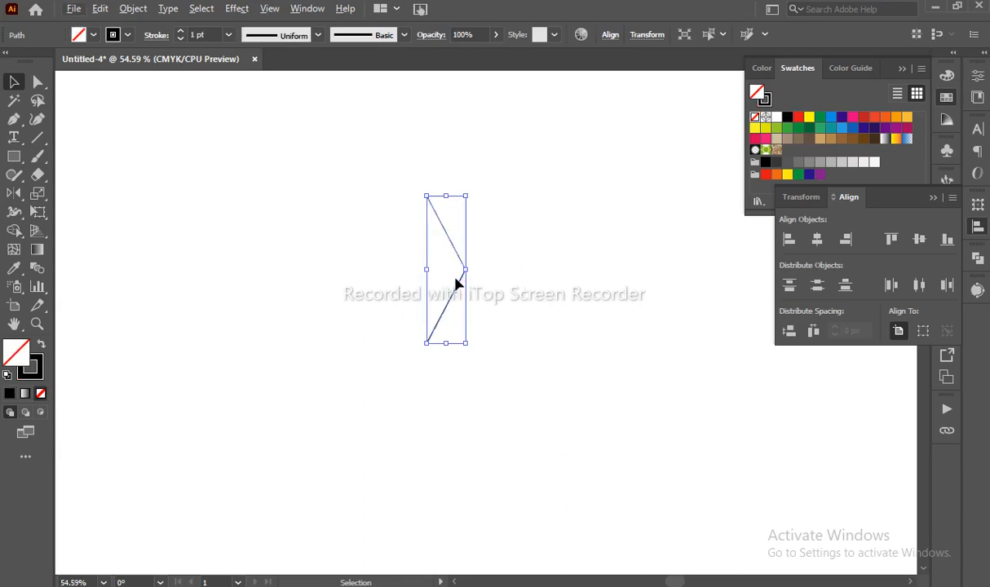
key("space")
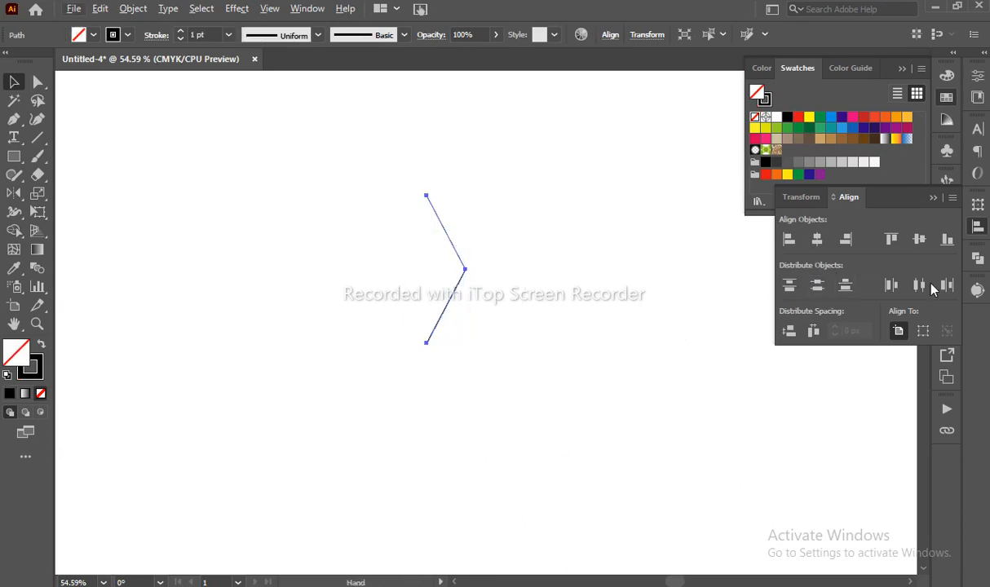
left_click(492, 187)
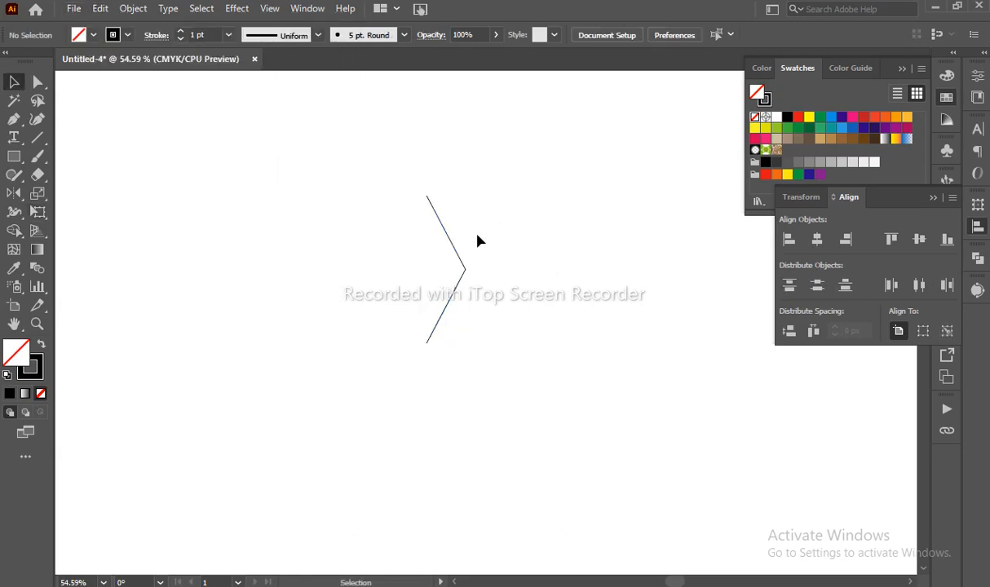
- Flip the chevron path horizontally so that its tip points left
left_click(451, 259)
key("e")
left_click_drag(507, 196, 342, 480)
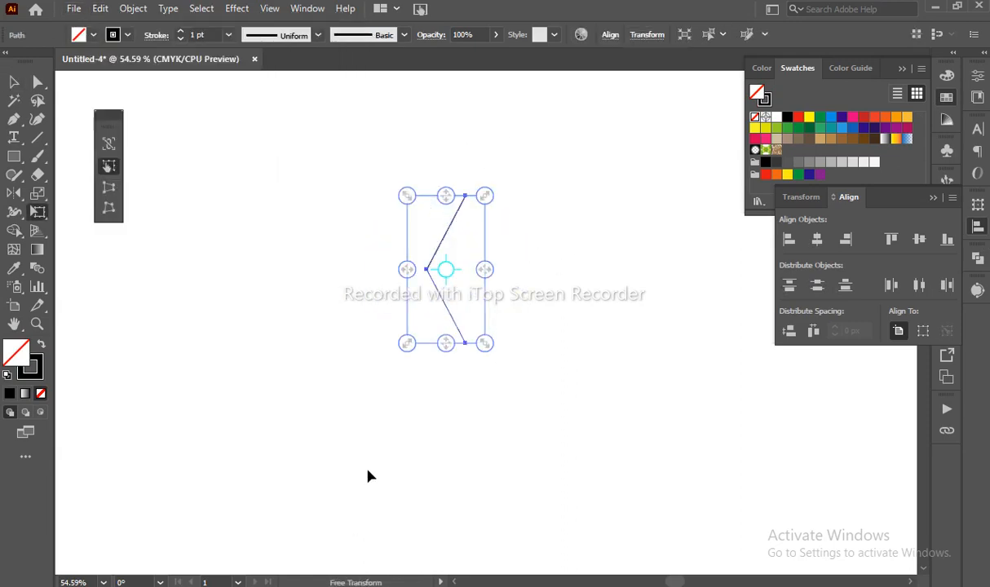
key("v")
left_click(548, 366)
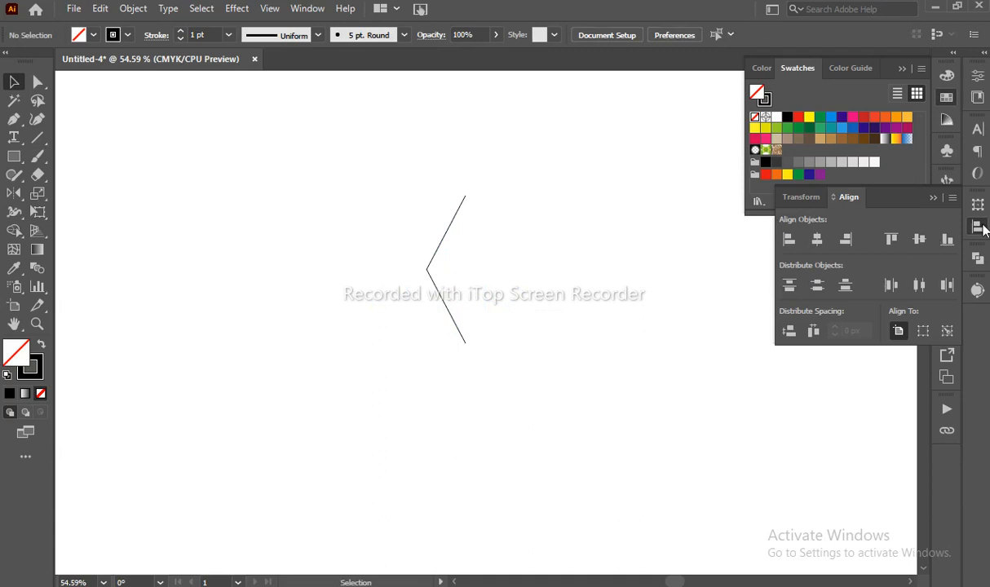
- Give the chevron path a dashed stroke with 0 pt dashes, round caps and corners, and a 7 pt weight
left_click(977, 227)
key("ctrl+a")
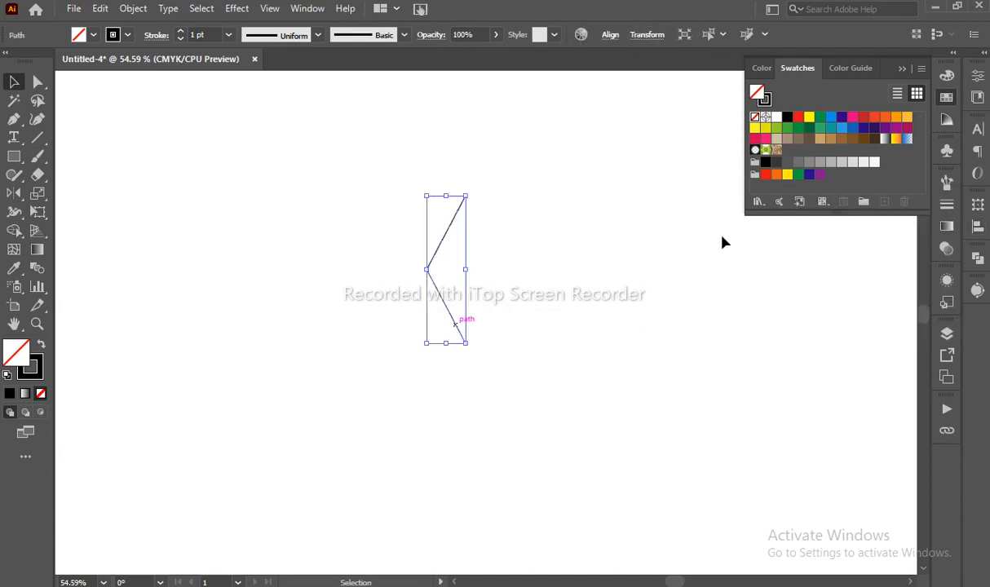
left_click(947, 204)
left_click(799, 288)
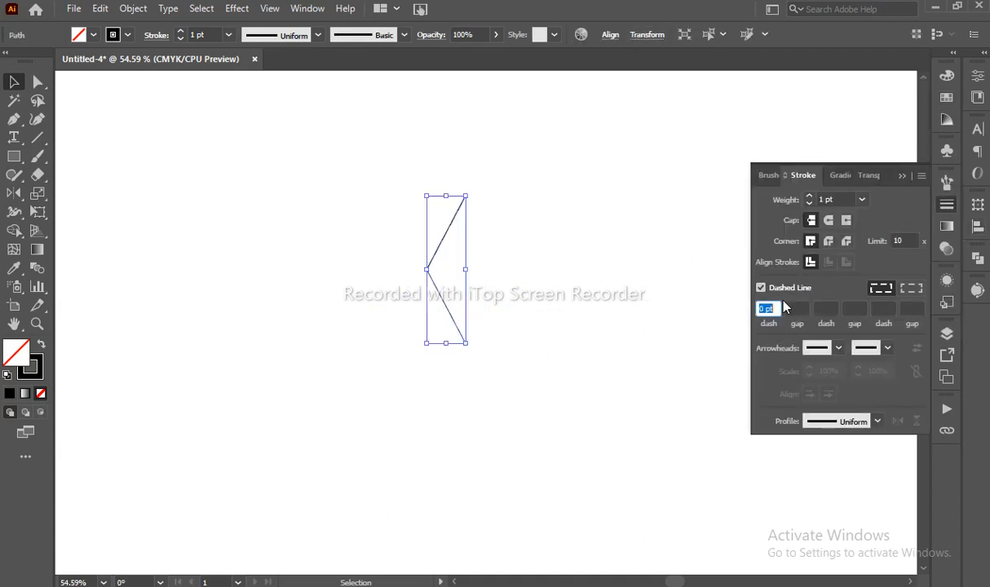
left_click(829, 241)
left_click(810, 196)
left_click(810, 196)
left_click(810, 196)
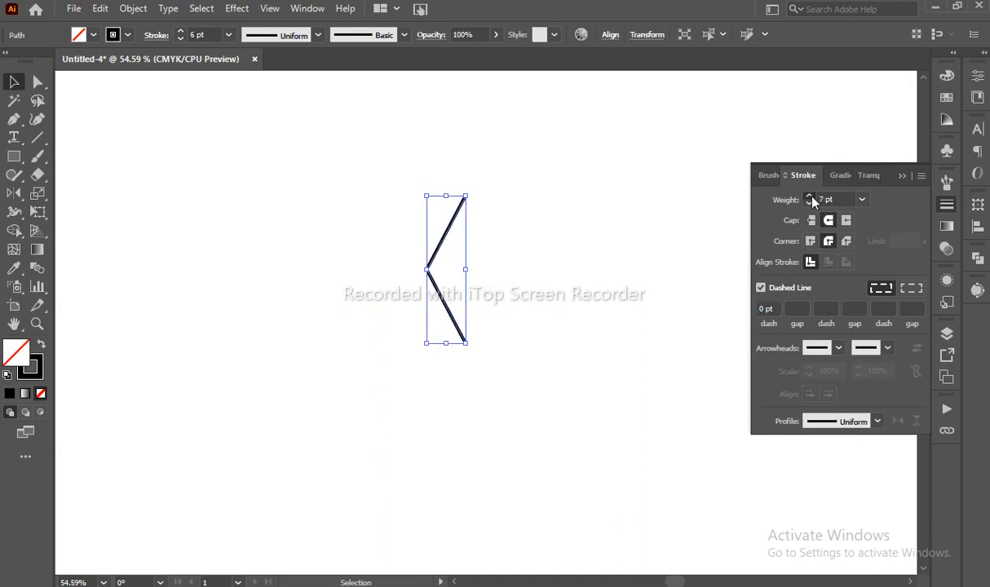
left_click(810, 196)
left_click(810, 197)
- Set the dash gap to 10 pt and apply the elliptical width profile that tapers at both ends
left_click(797, 308)
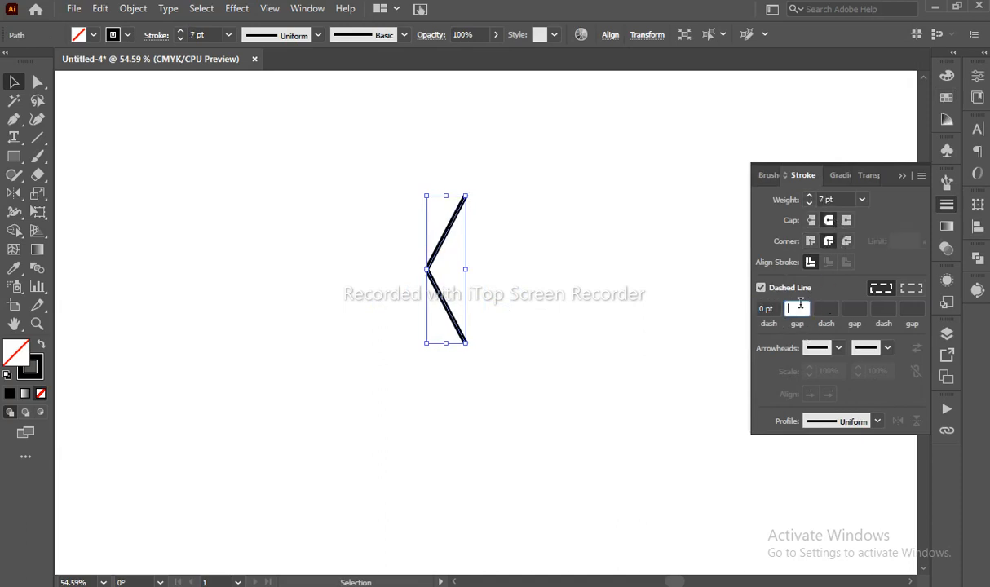
type("10")
key("Tab")
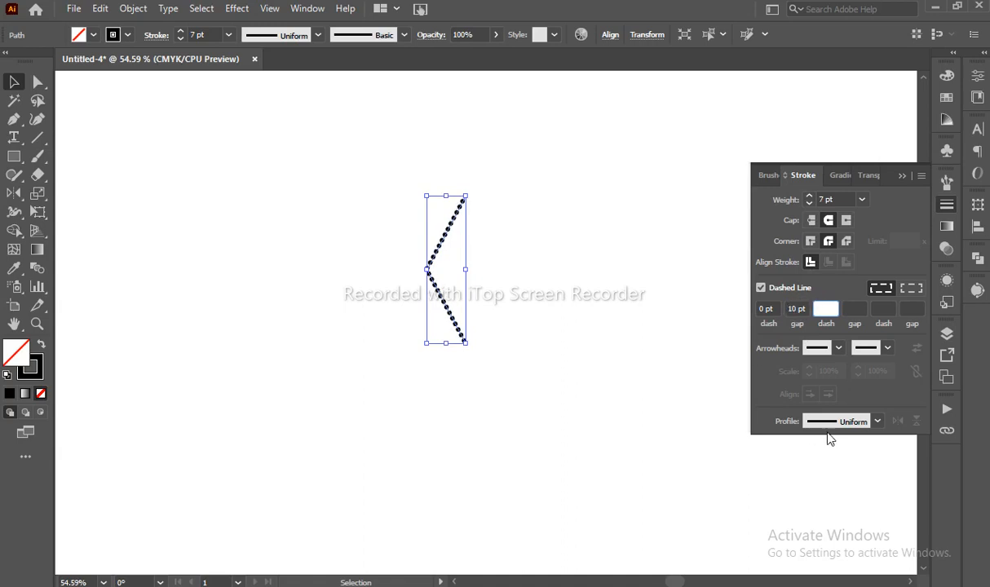
left_click(822, 424)
left_click(815, 271)
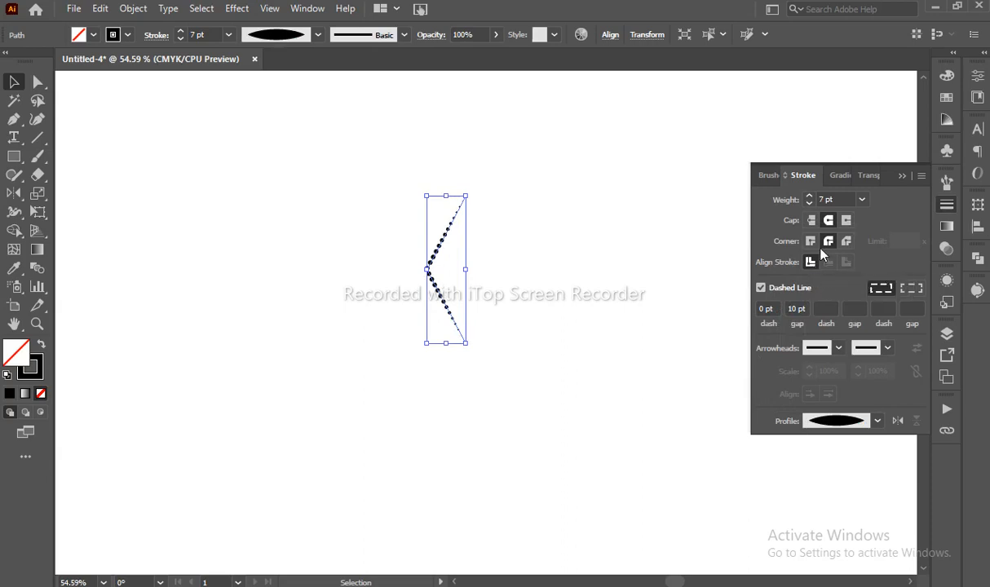
- Set the chevron's stroke weight to 18 pt and its dash gap to 22 pt
left_click(843, 195)
type("18")
key("Return")
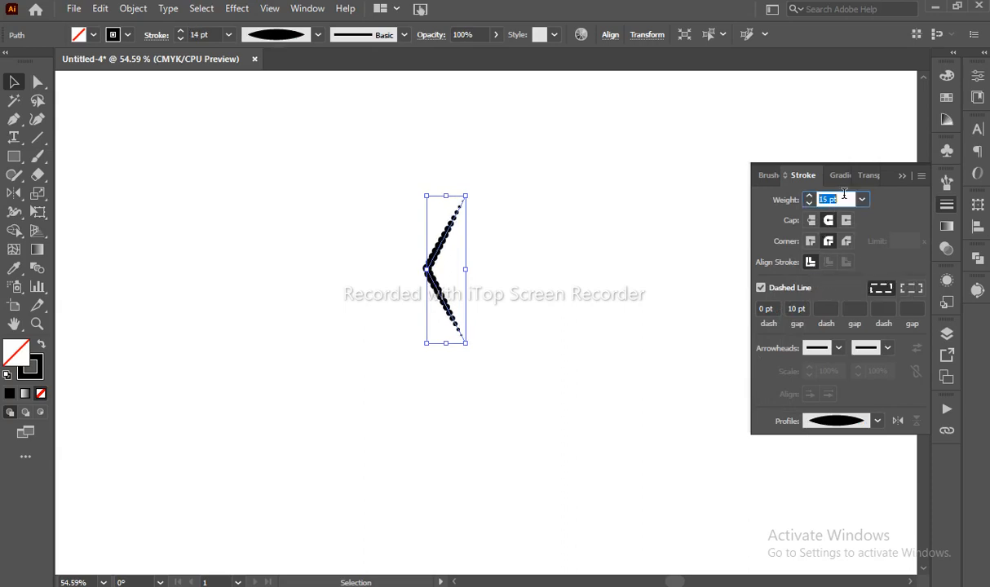
left_click(797, 307)
type("19")
key("Return")
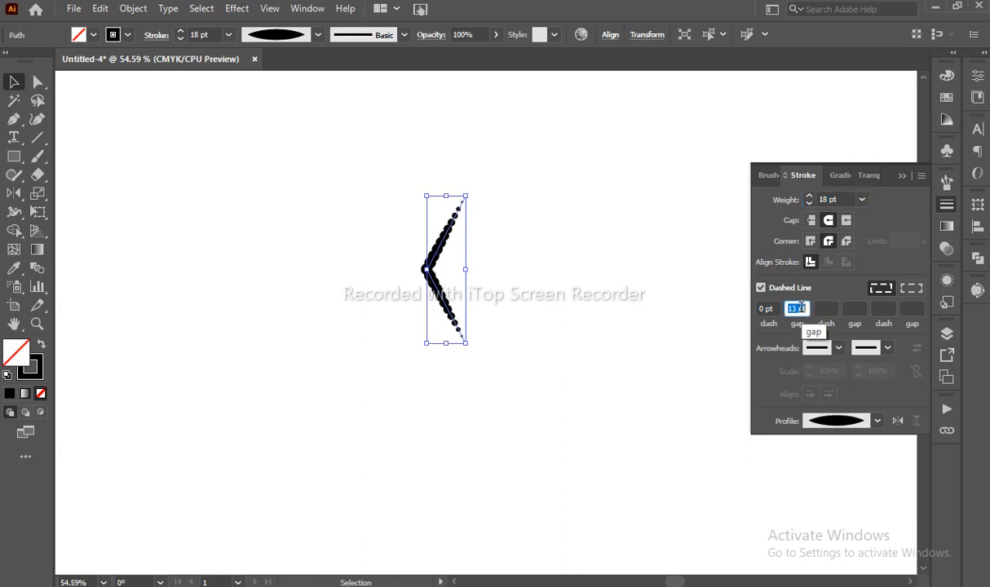
key("Up")
key("Up")
key("Up")
key("Up")
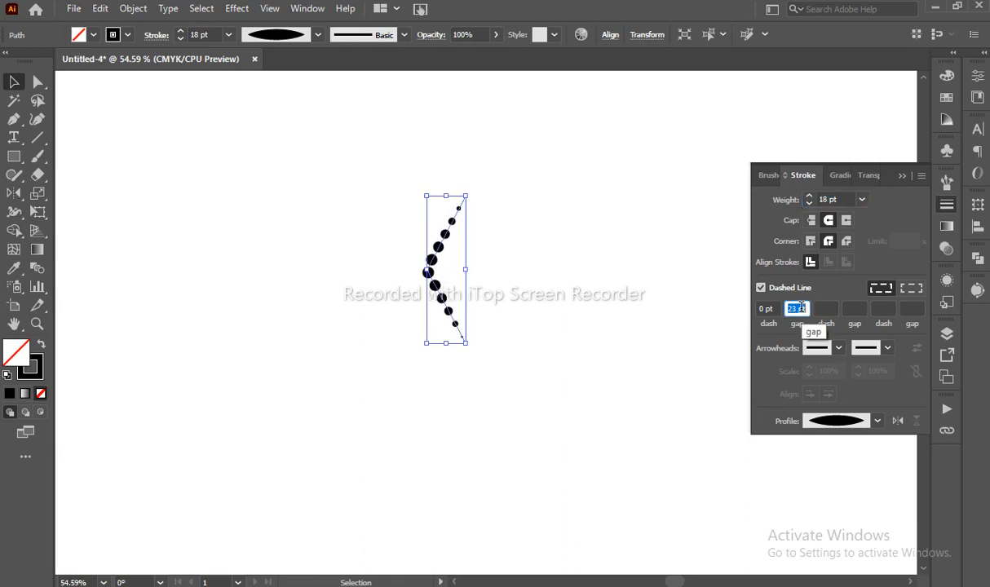
key("Down")
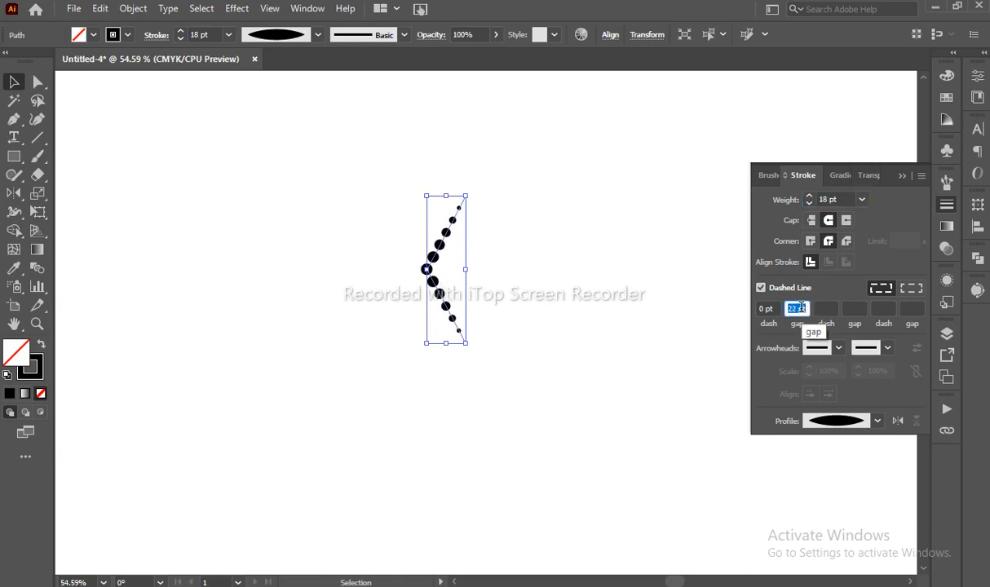
left_click(865, 242)
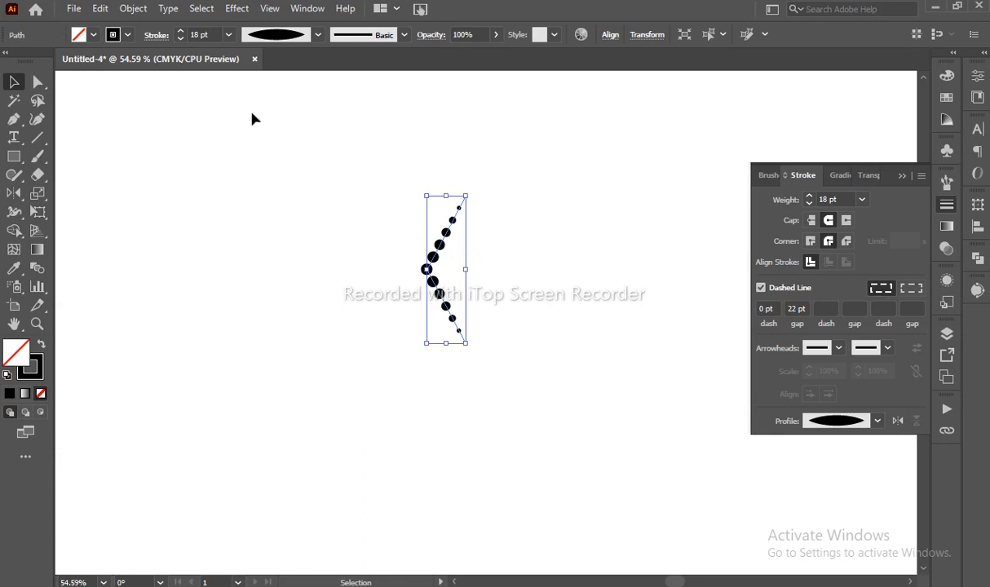
left_click(134, 9)
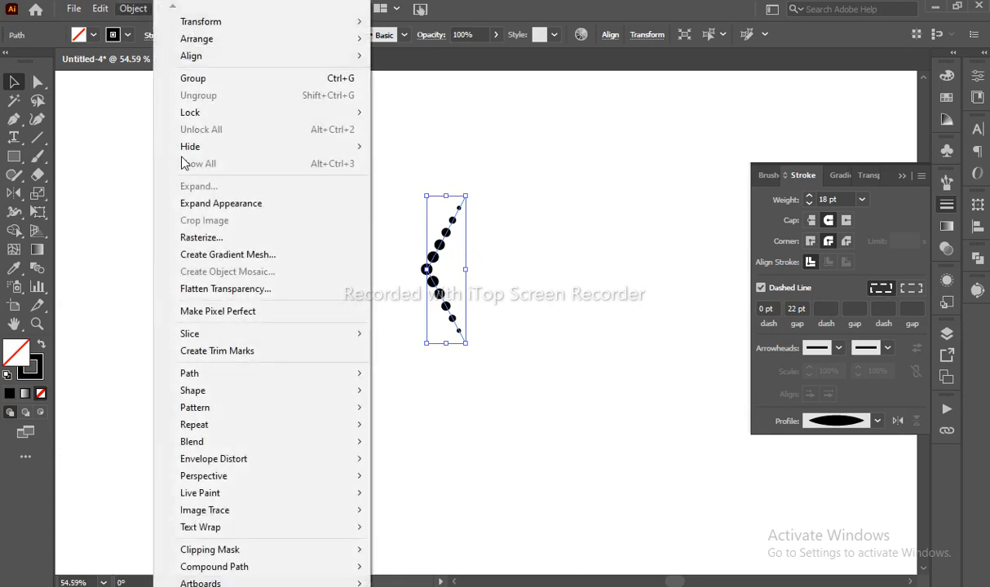
left_click(209, 204)
key("ctrl+z")
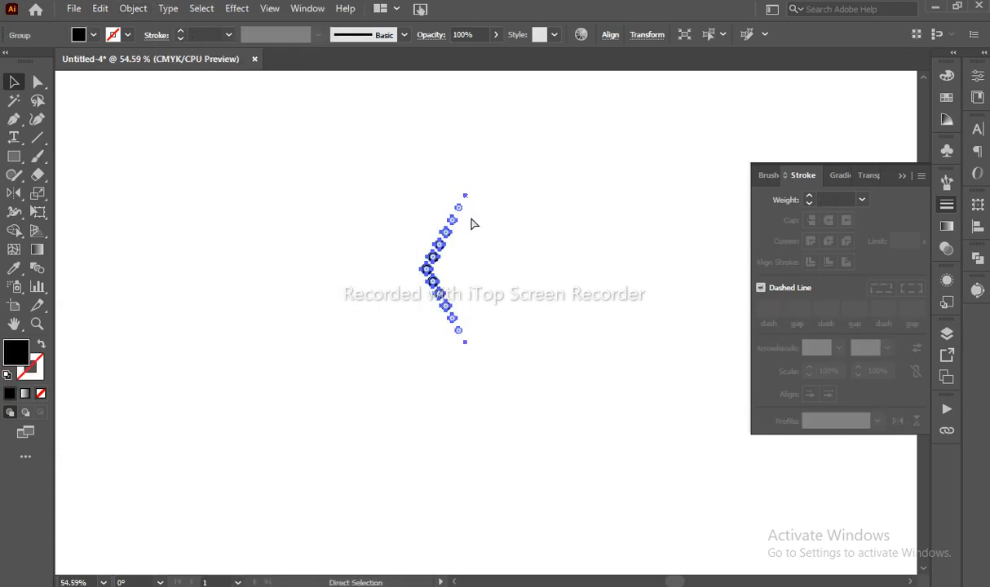
- Add two progressively smaller copies of the dotted chevron nested to its right, with strokes scaled to 12.96 and 9.72 pt
mouse_move(443, 247)
left_mouse_down()
mouse_move(481, 269)
mouse_move(460, 269)
mouse_move(479, 269)
left_mouse_up()
left_click(492, 260)
left_click(469, 249)
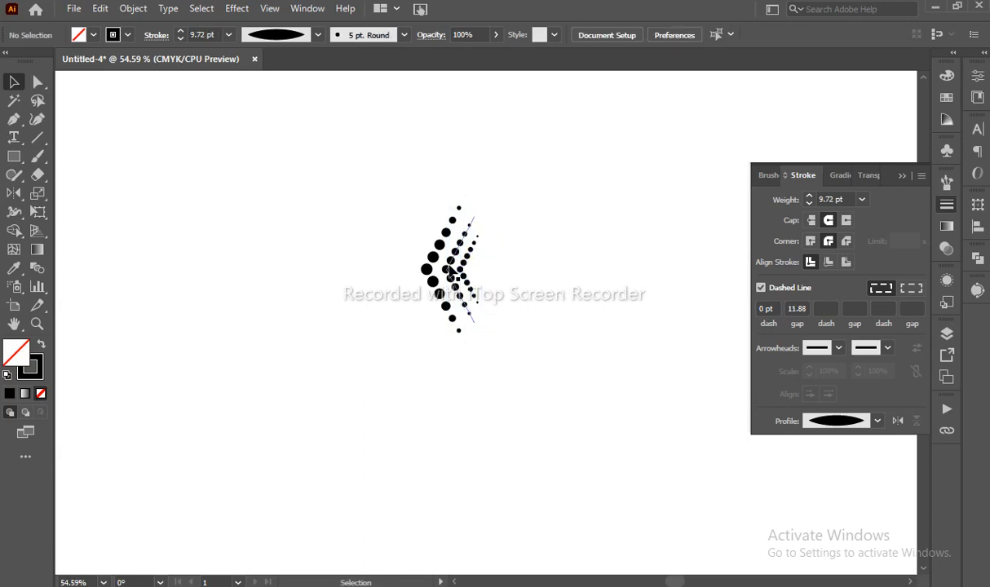
- Adjust the spacing of the nested chevrons and add a fourth, smallest copy on the right with a stroke of about 7.16 pt
left_click(449, 268)
left_click(490, 279)
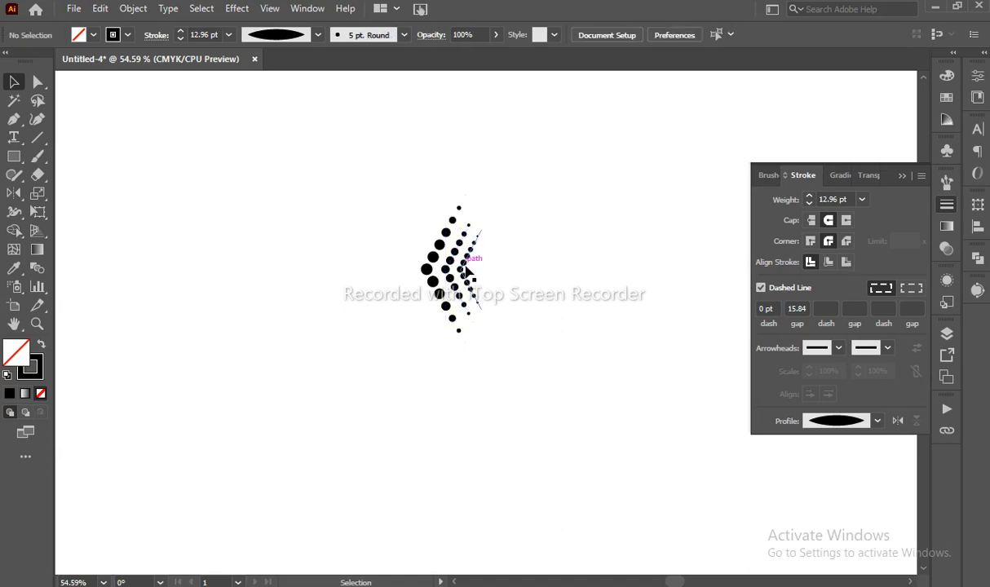
left_click(465, 269)
mouse_move(463, 269)
left_mouse_down()
mouse_move(501, 271)
mouse_move(486, 275)
left_mouse_up()
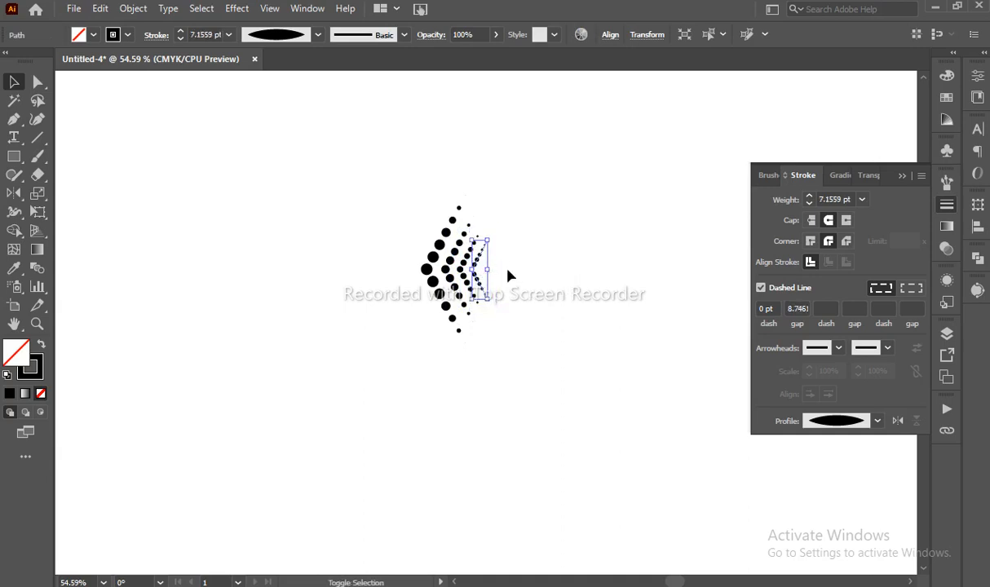
left_click(507, 276)
- Select all four dotted chevrons and expand their appearance into filled shapes
left_click_drag(510, 197, 331, 429)
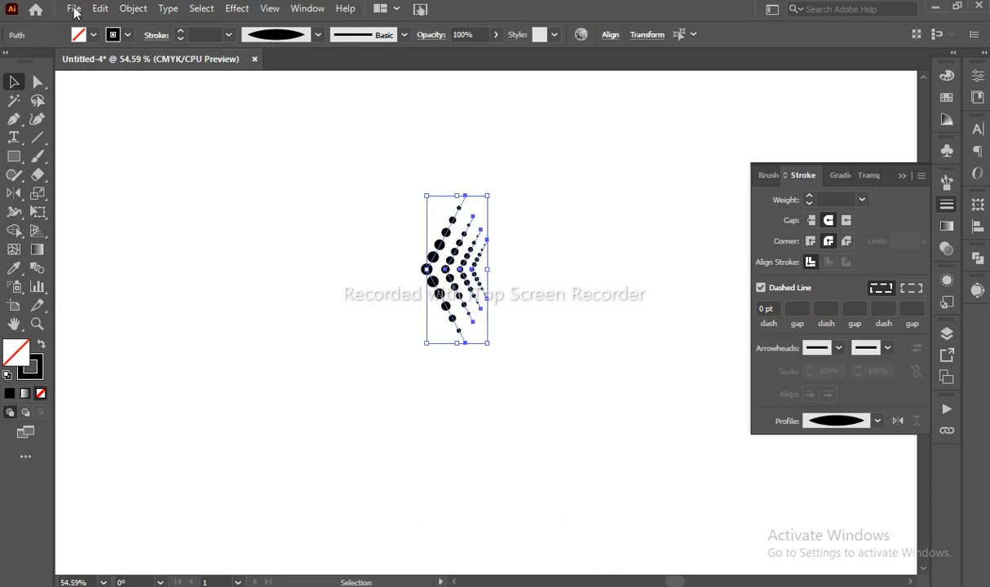
left_click(133, 8)
left_click(220, 204)
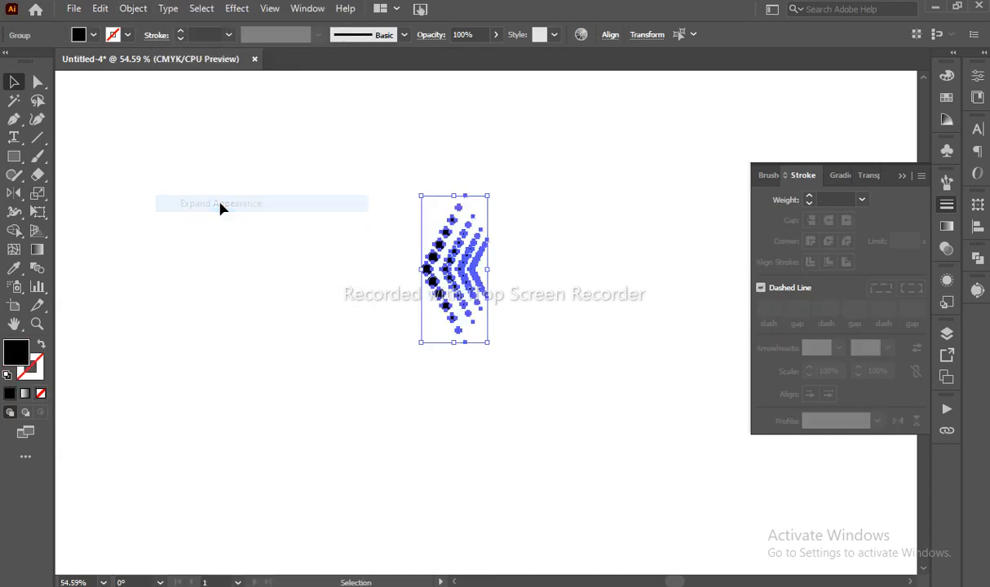
- Select all the expanded dotted chevrons and make a new pattern from them
left_click(518, 178)
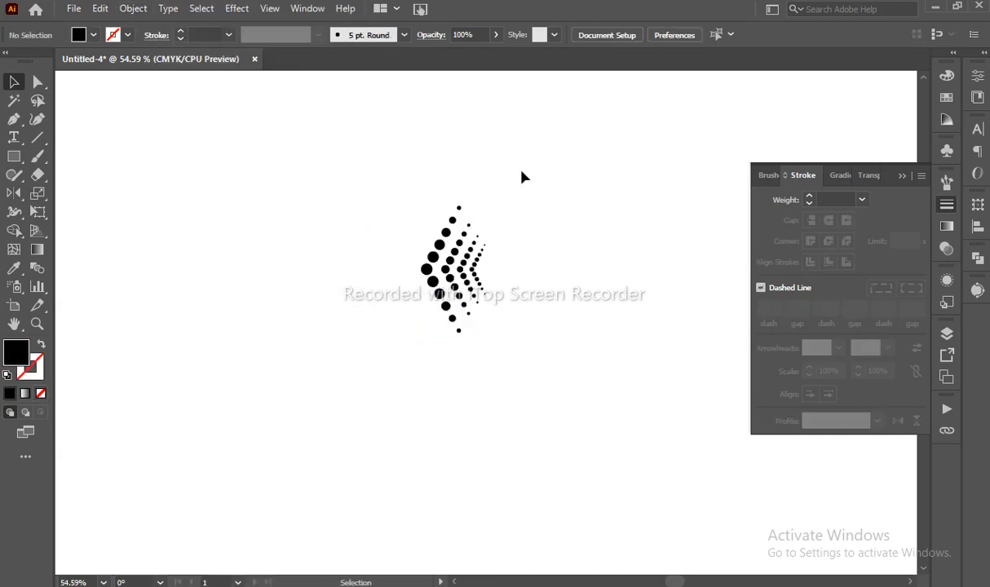
left_click_drag(528, 146, 371, 373)
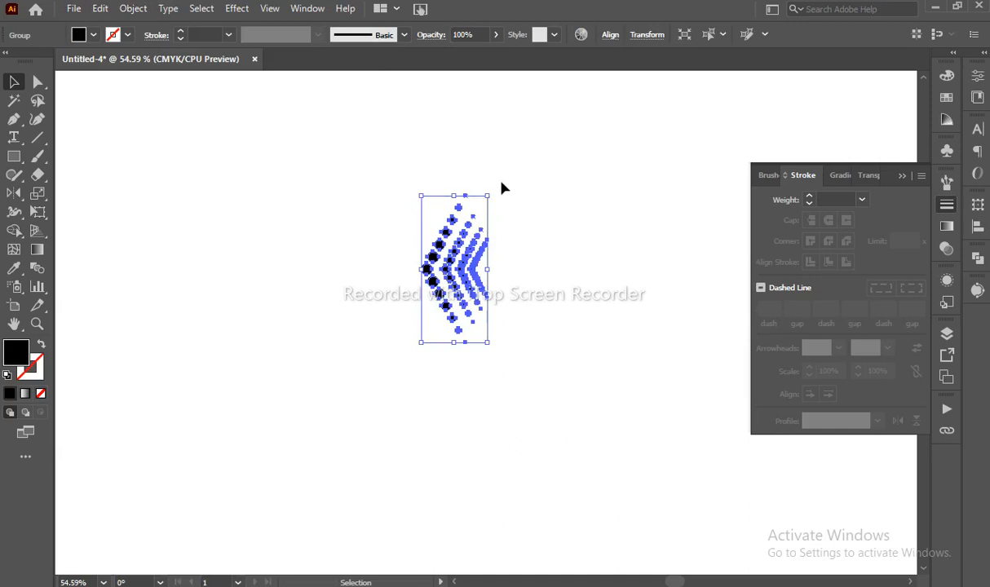
left_click(129, 9)
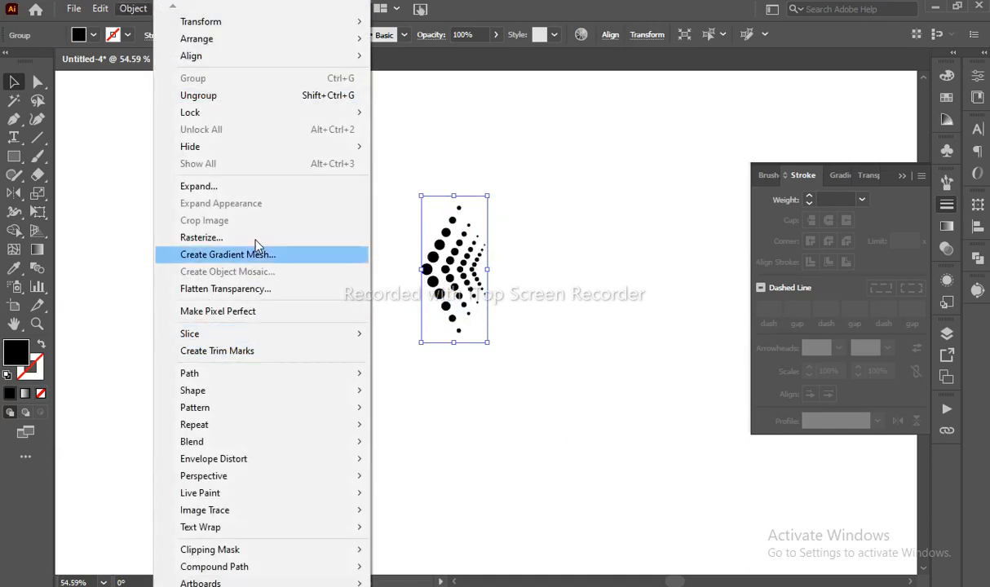
mouse_move(342, 416)
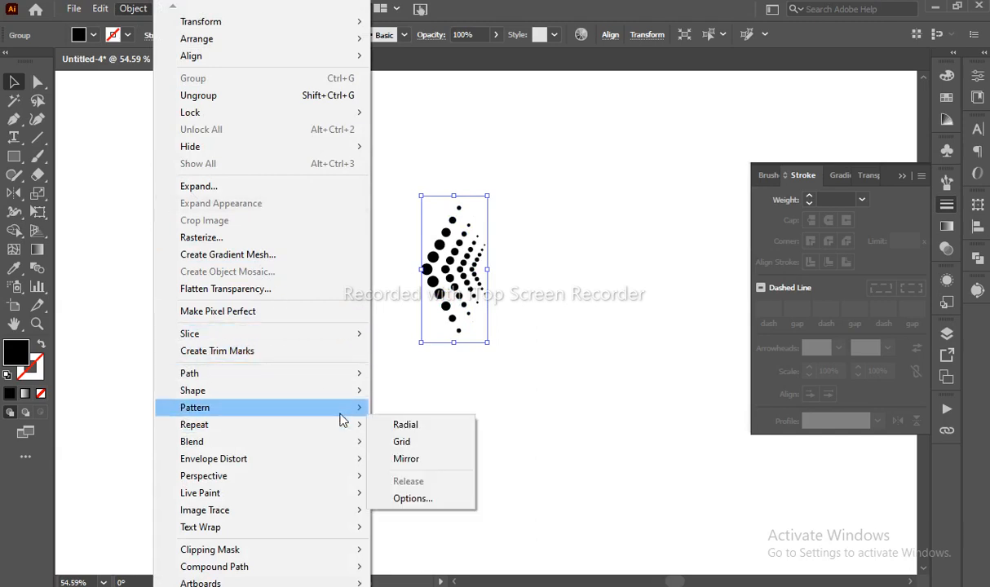
left_click(399, 412)
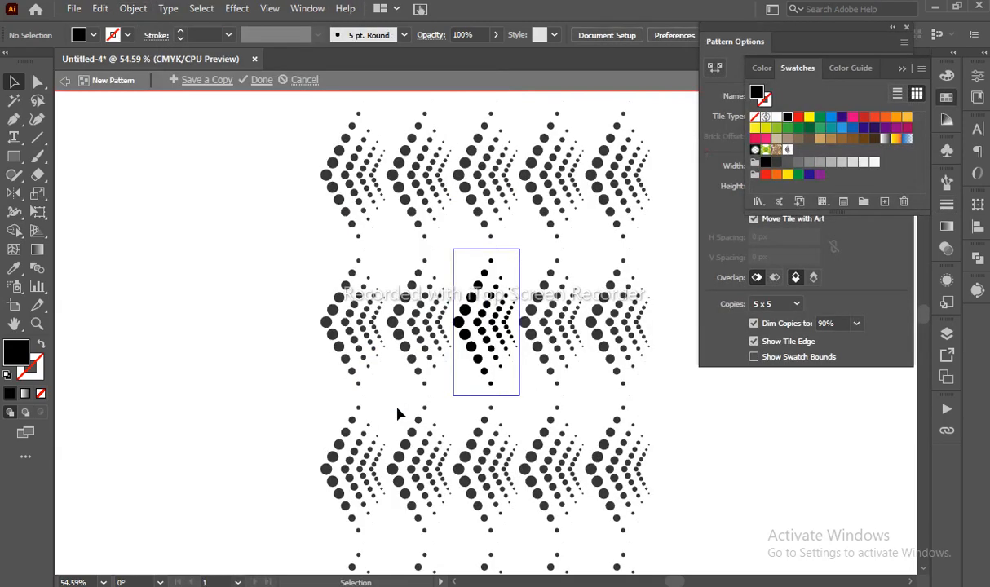
- Set the pattern's tile type to Brick by Row
left_click(871, 256)
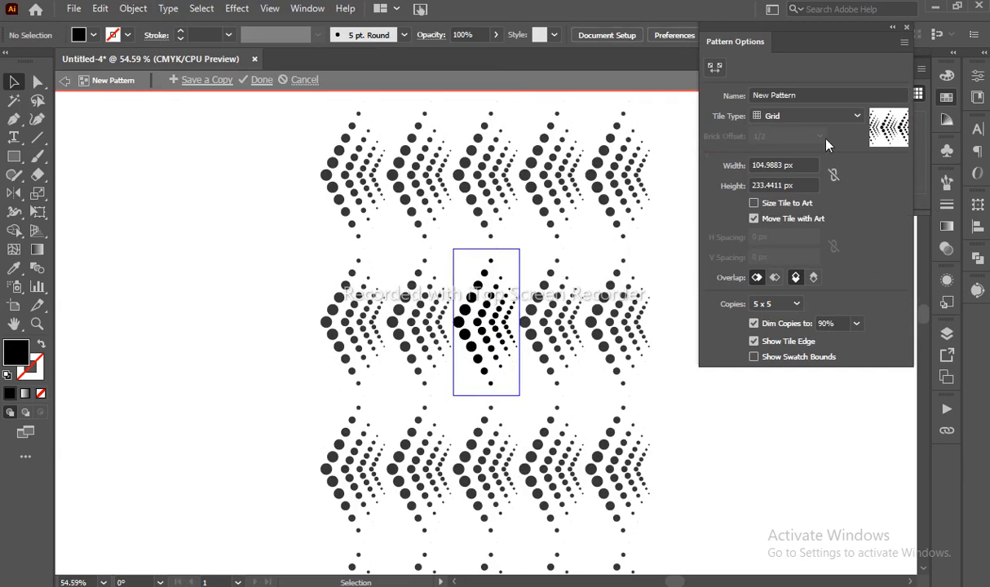
left_click(812, 117)
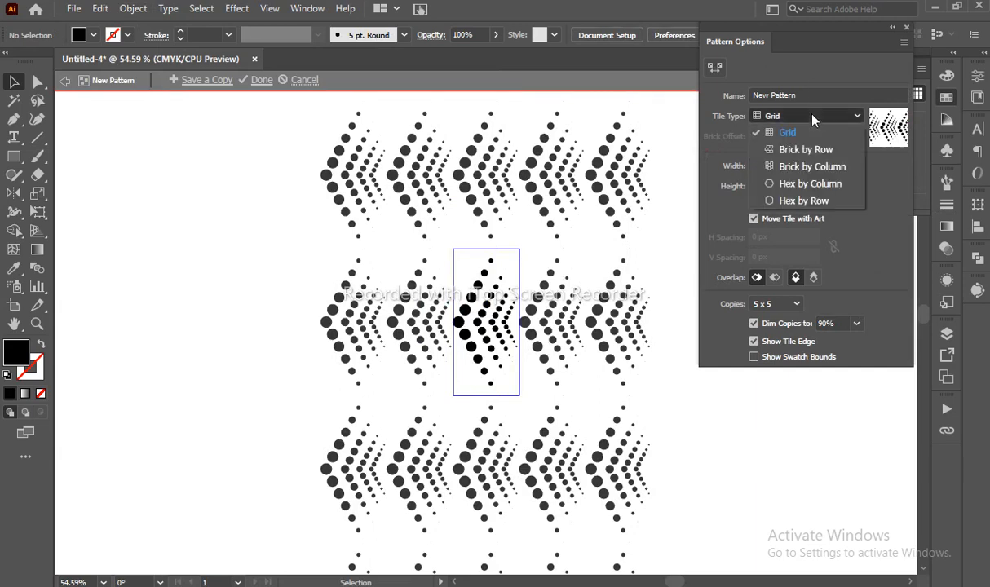
left_click(779, 149)
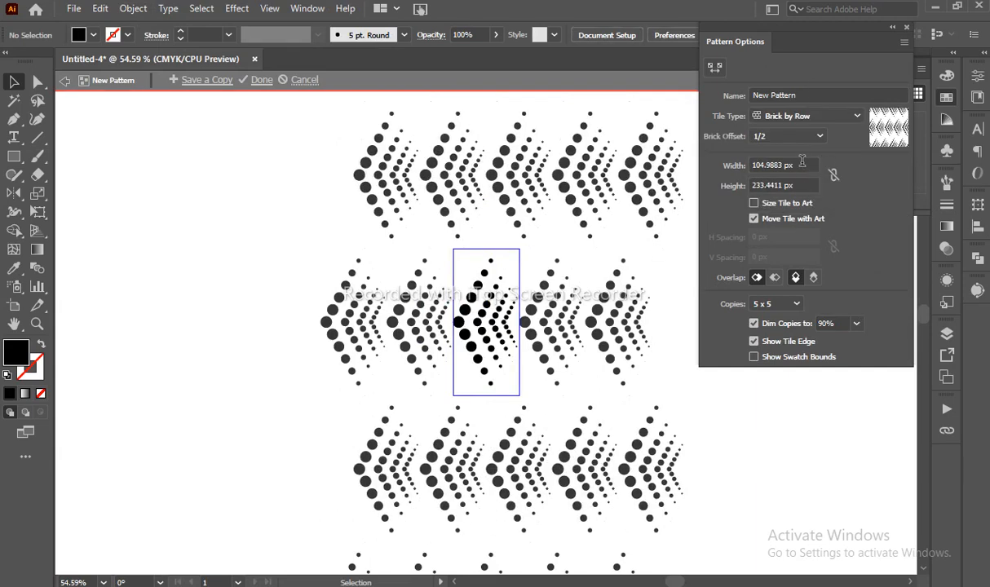
- Set the pattern tile's width to 103 px
left_click(801, 162)
key("Up")
key("Up")
key("Up")
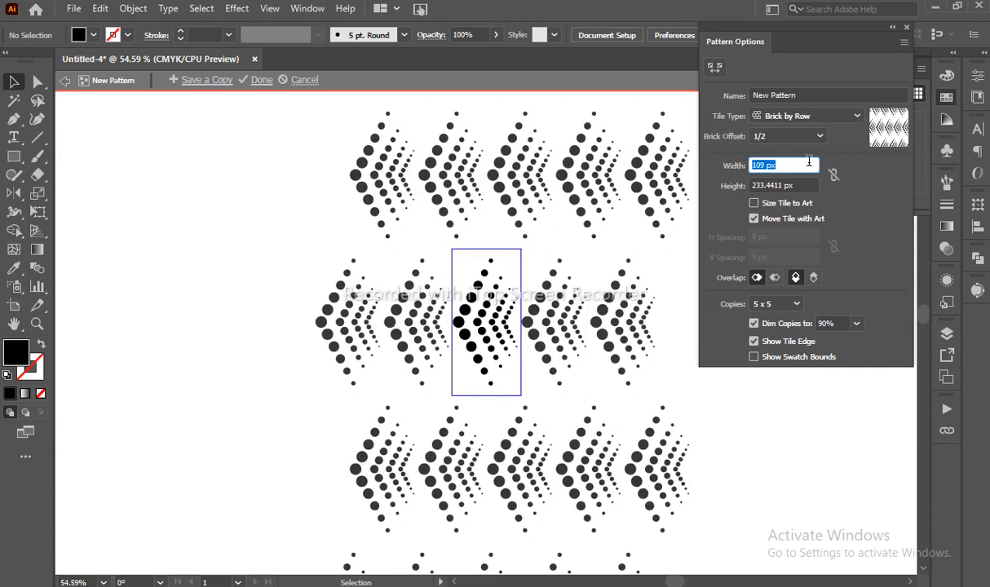
key("Down")
key("Down")
key("Down")
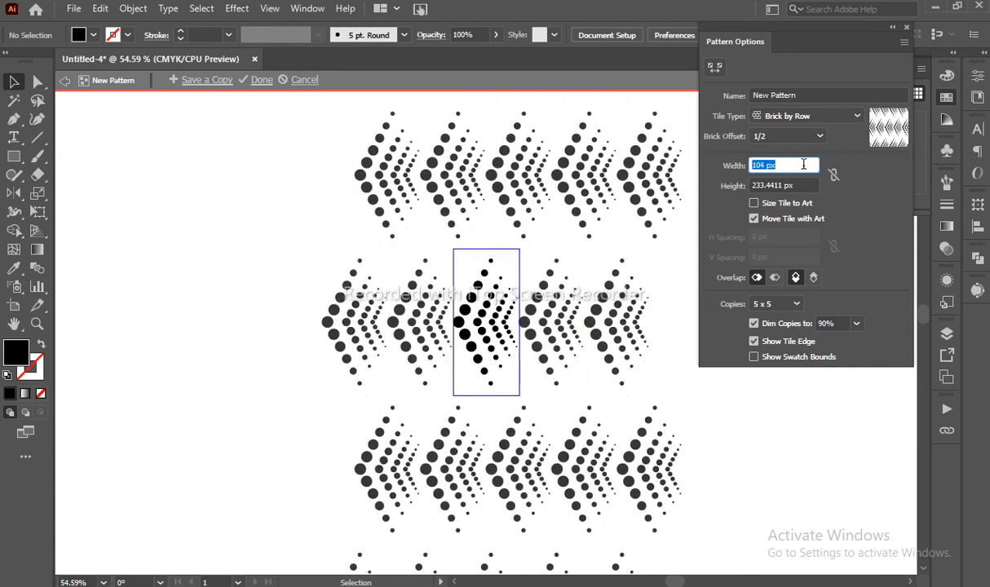
scroll(803, 164, "down", 1)
- Set the pattern tile's height to 149 px and finish editing the pattern
scroll(802, 185, "up", 9)
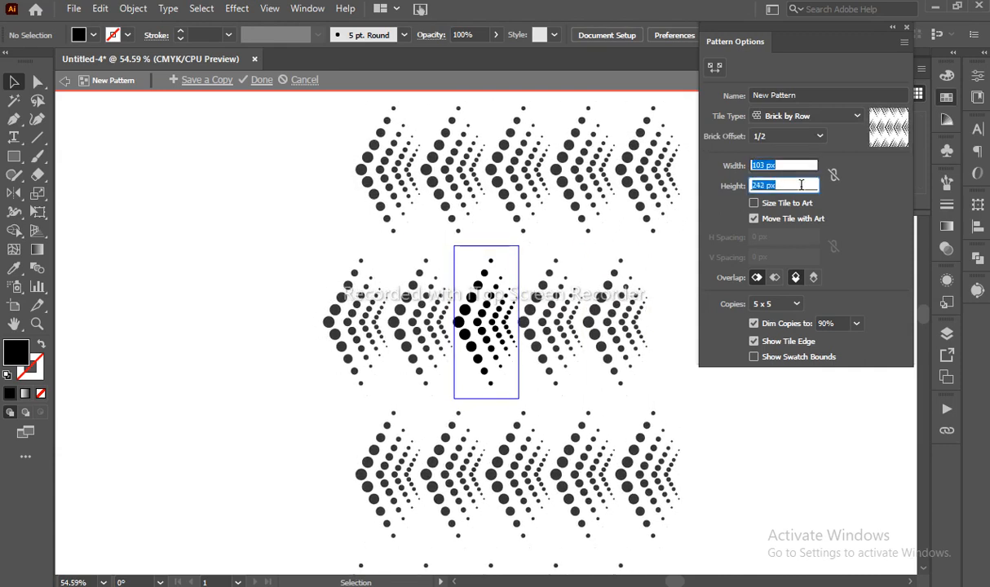
scroll(802, 185, "down", 10)
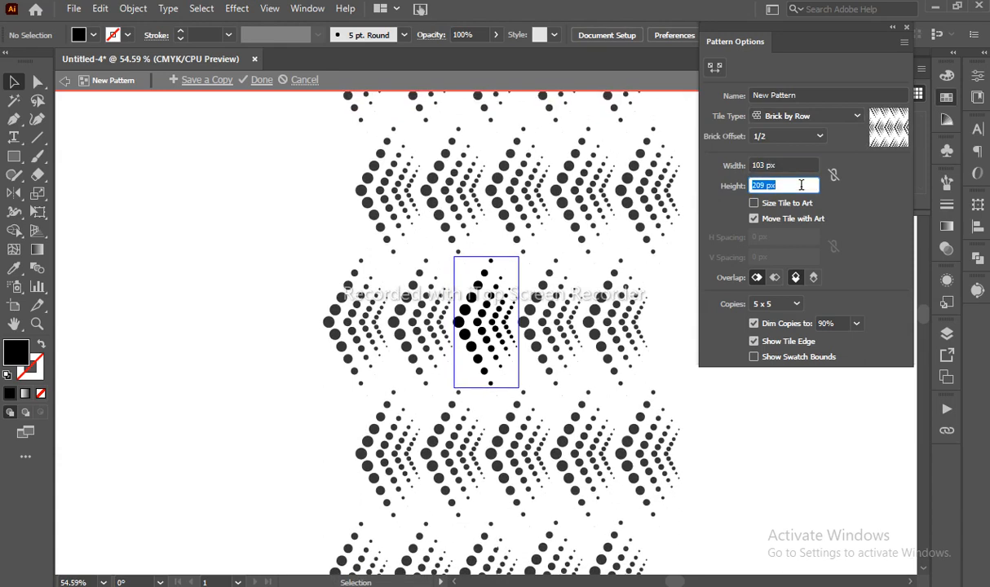
scroll(802, 185, "down", 10)
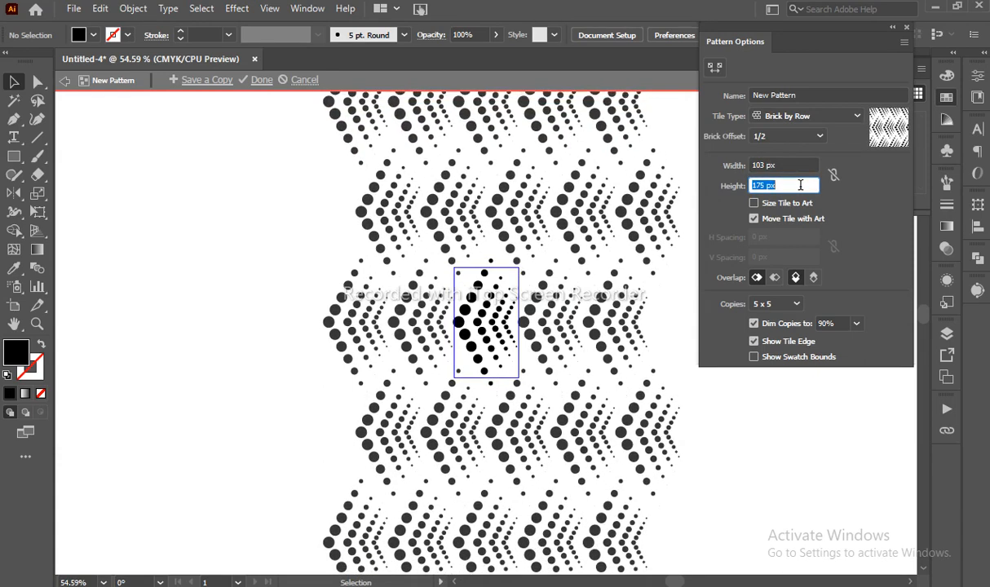
scroll(801, 185, "down", 5)
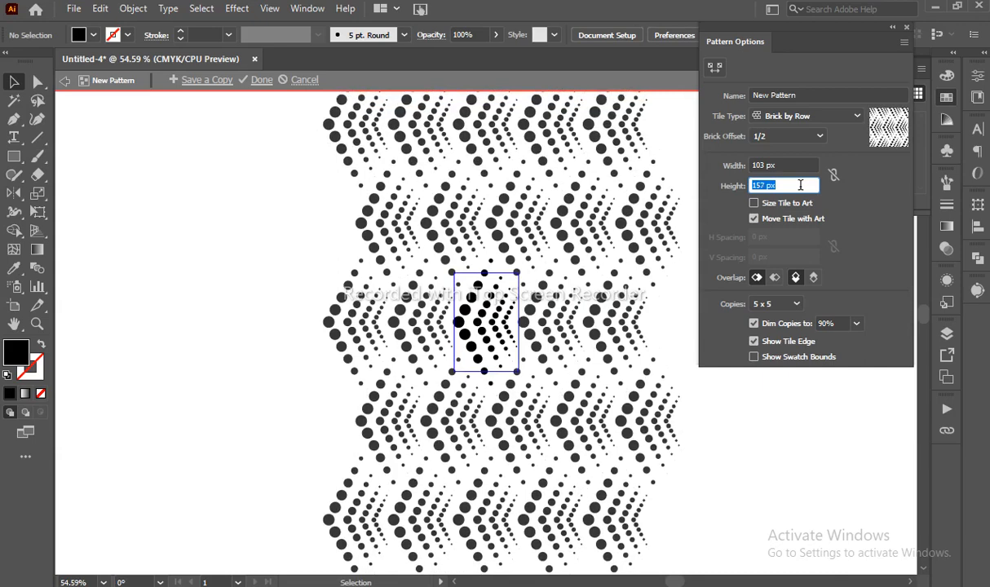
scroll(802, 185, "down", 3)
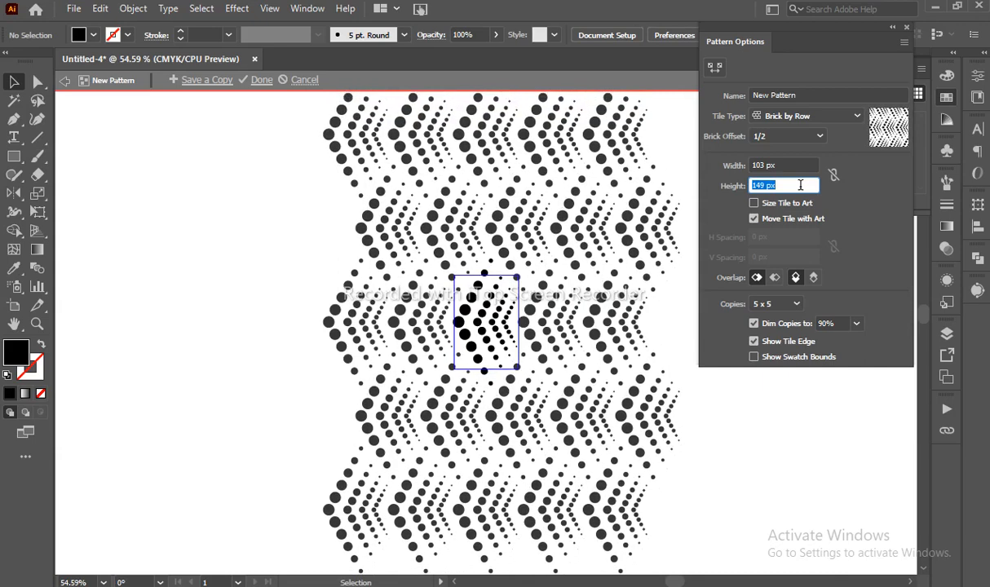
left_click(261, 80)
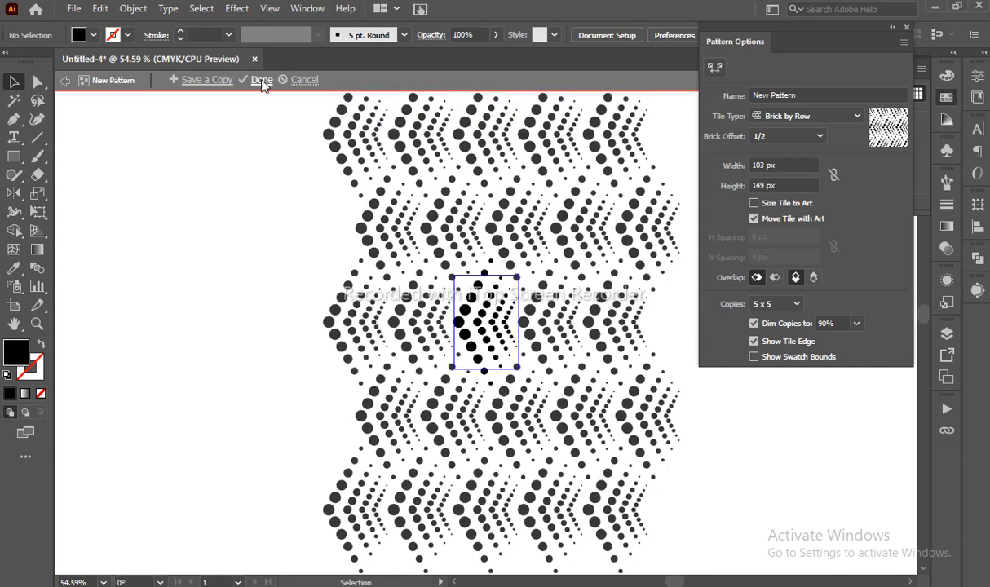
- Delete the original dotted chevron artwork from the artboard
key("z")
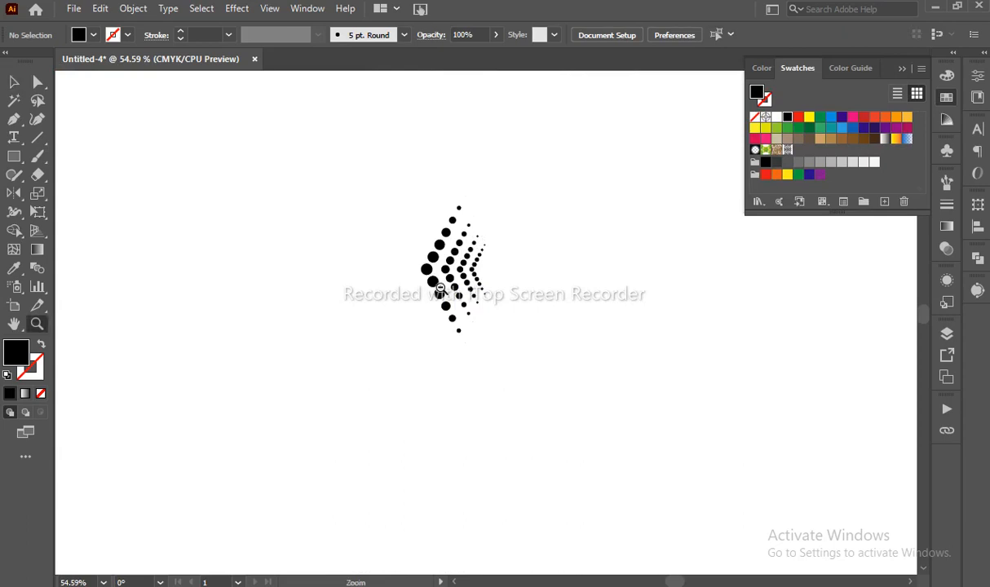
left_click(441, 286, "alt")
left_click(440, 287, "alt")
left_click(489, 301, "alt")
left_click_drag(628, 354, 504, 237)
key("ctrl+0")
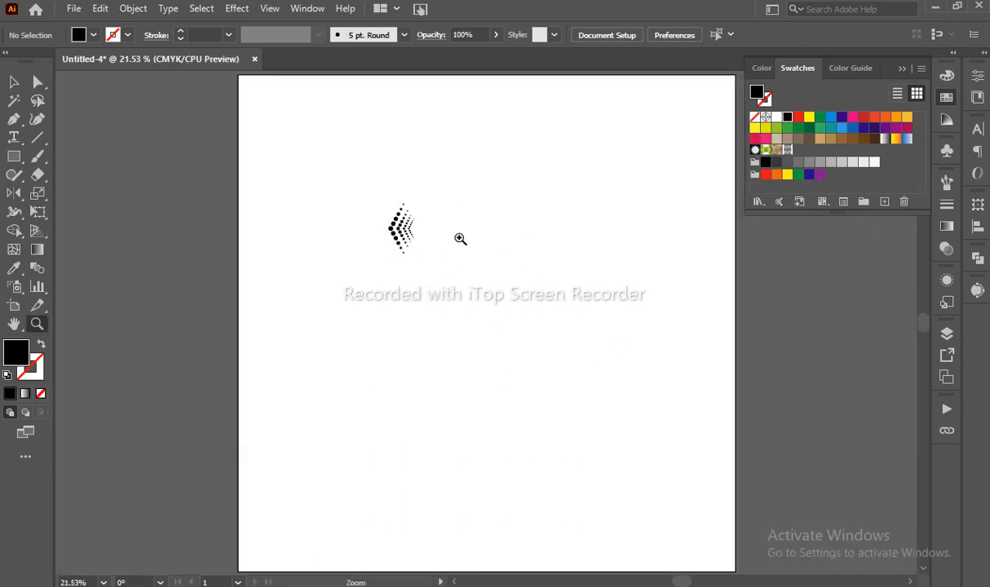
key("v")
left_click(384, 232)
key("Delete")
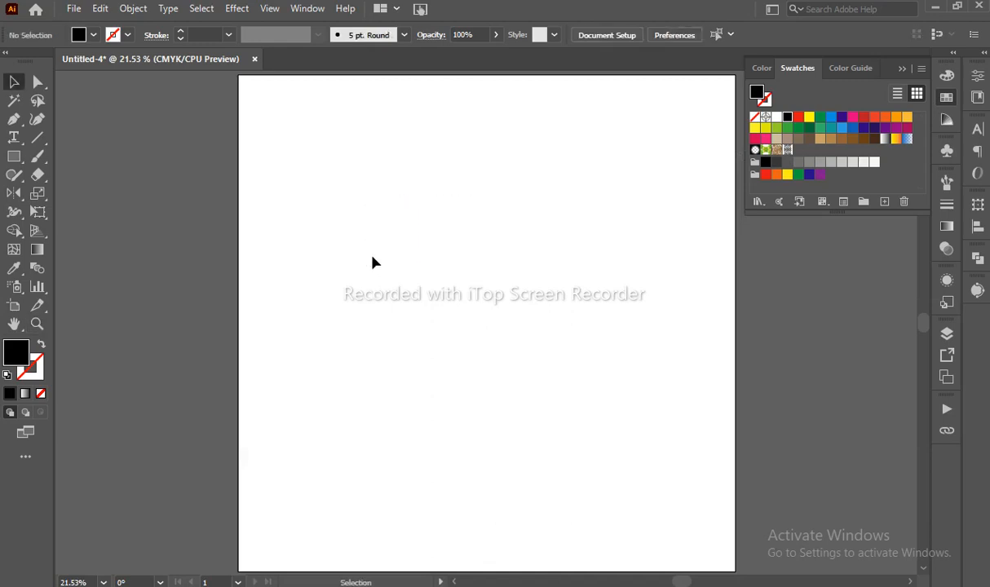
- Create a black square the size of the artboard and center it horizontally and vertically on the artboard
left_click(14, 156)
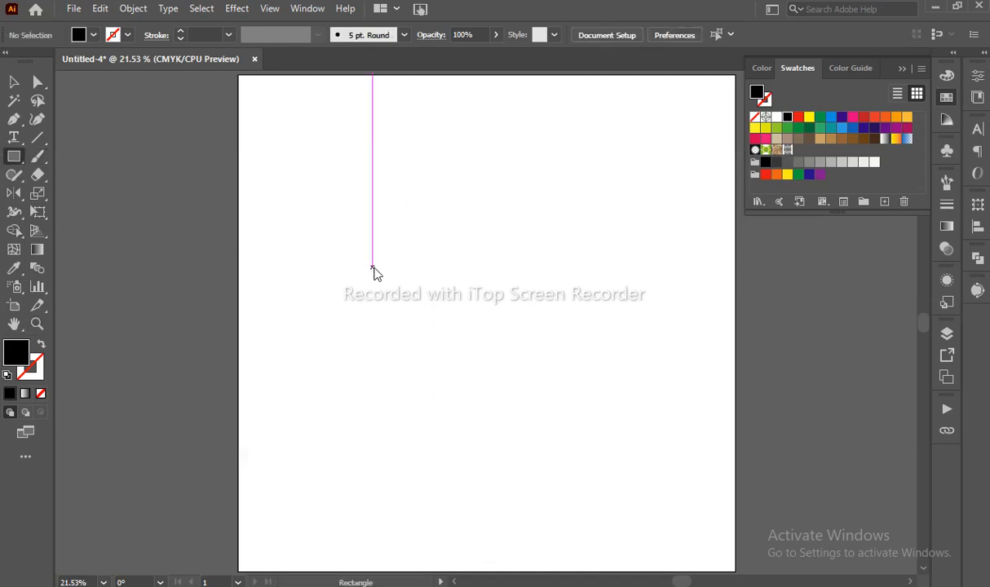
left_click(372, 271)
key("Return")
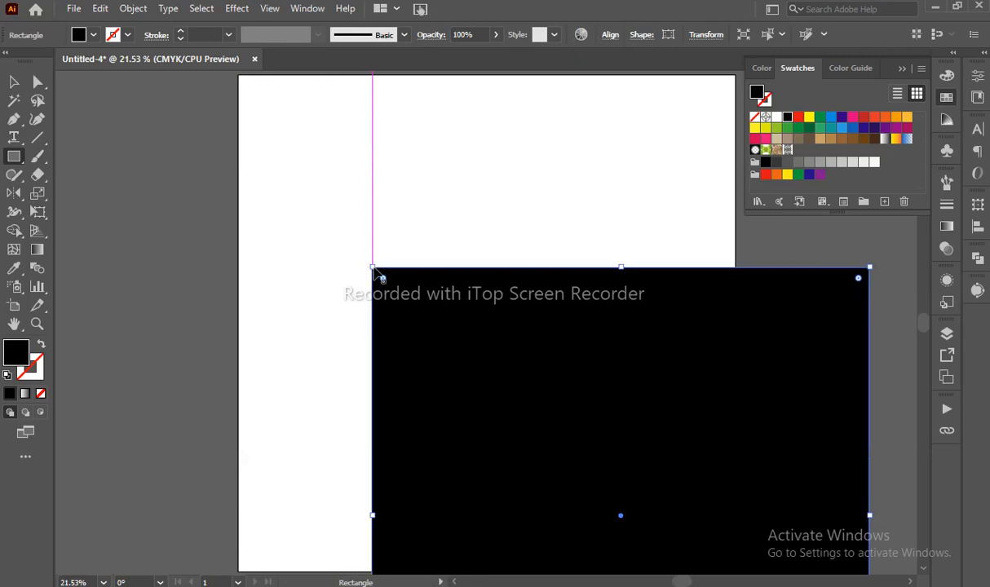
key("v")
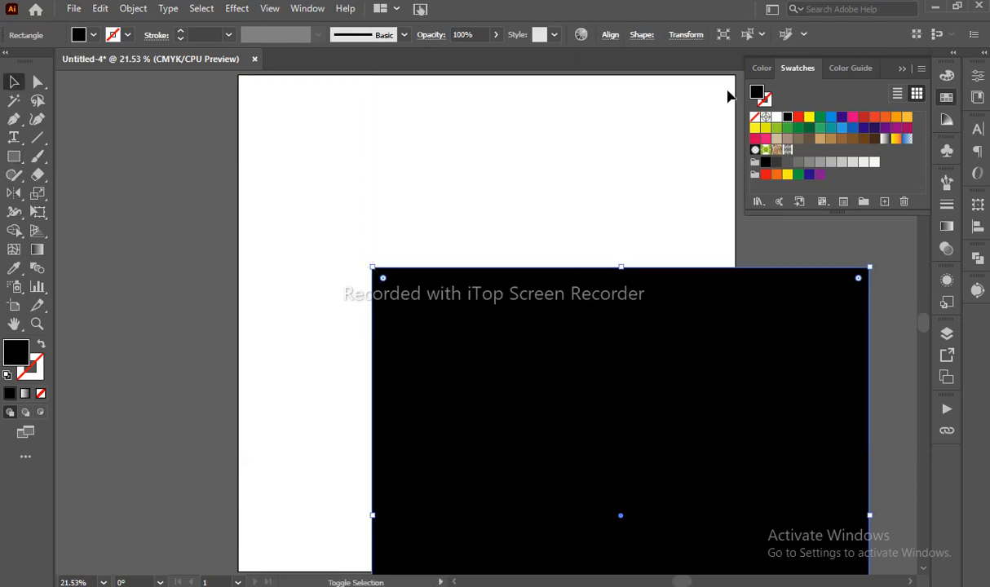
left_click(978, 226)
left_click(817, 238)
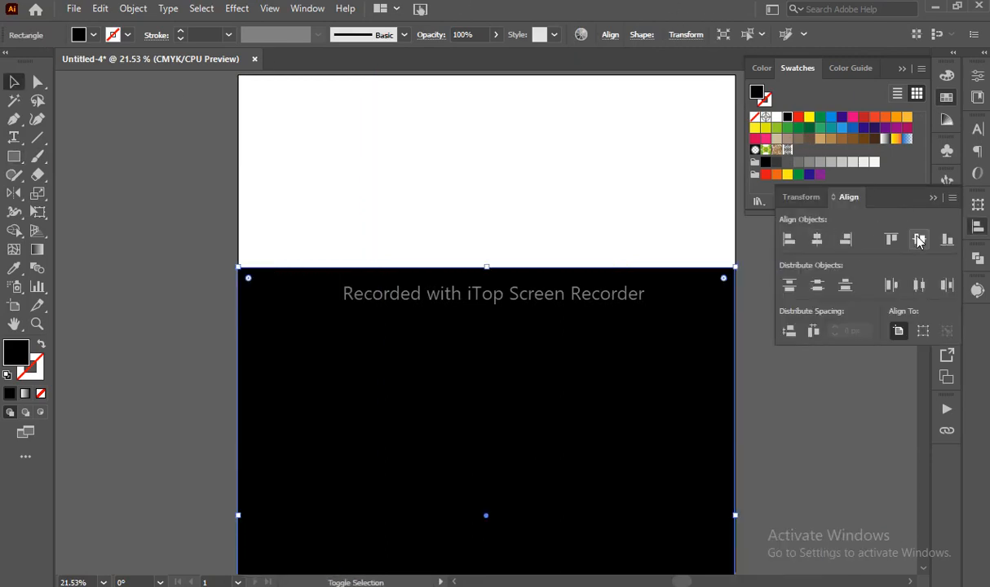
left_click(919, 238)
- Fill the square with the new dotted chevron pattern swatch and rotate it by -90°
left_click(803, 93)
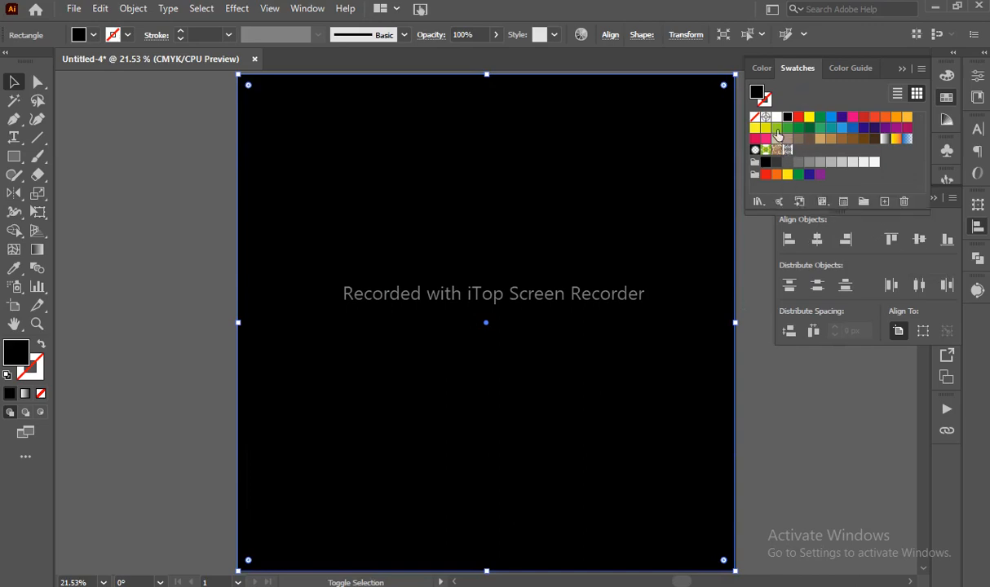
left_click(786, 151)
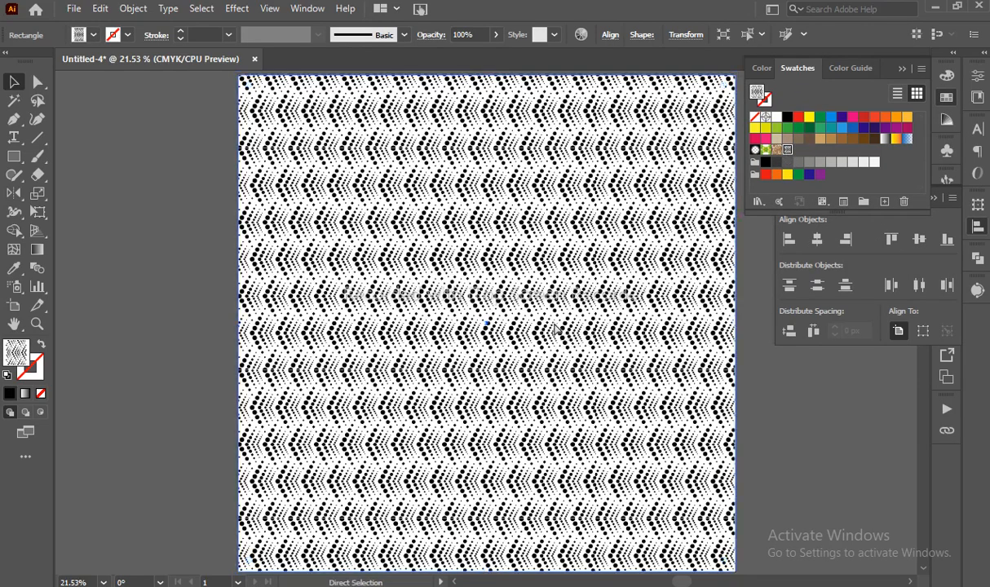
key("ctrl+minus")
key("ctrl+minus")
key("e")
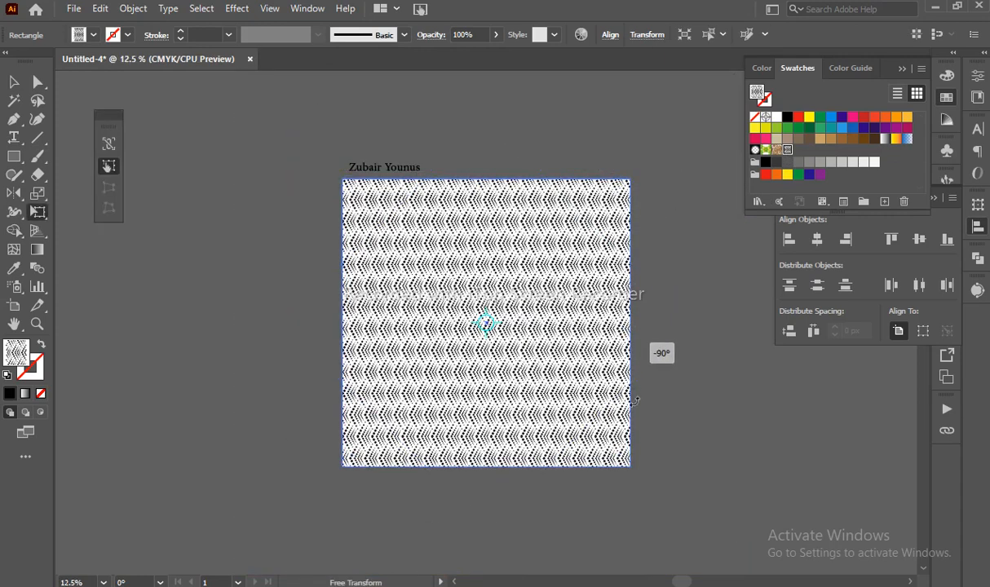
key("v")
- Delete the name text above the artboard
left_click(528, 130)
left_click(414, 173)
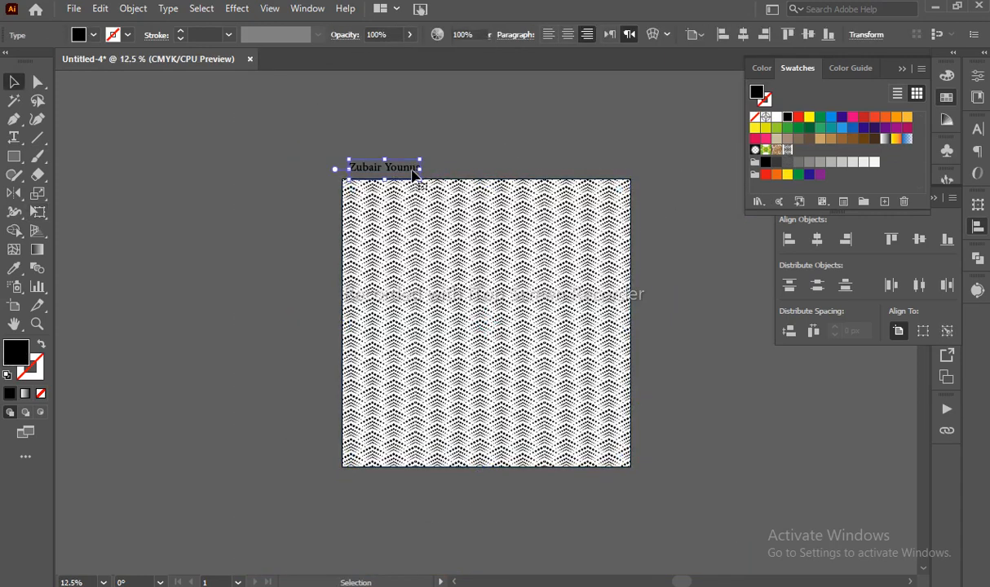
key("Delete")
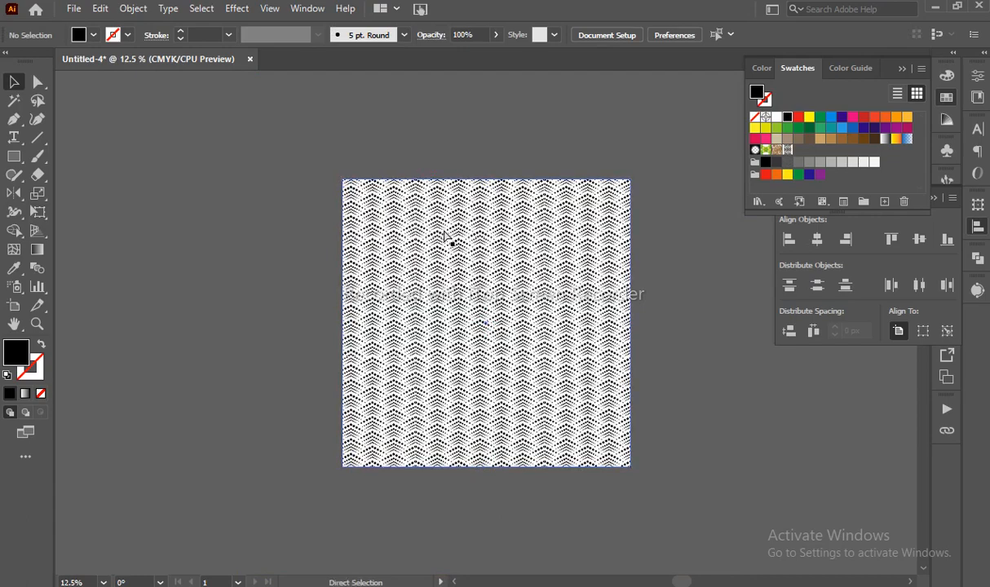
- Enlarge the artboard slightly so that an even white margin surrounds the pattern square
key("ctrl+0")
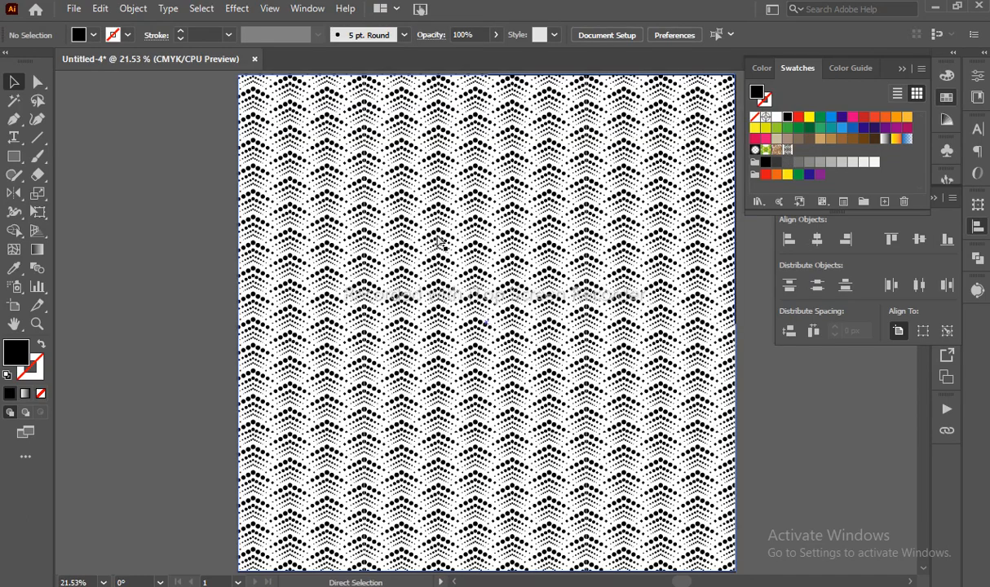
key("ctrl+minus")
key("ctrl+minus")
key("shift+o")
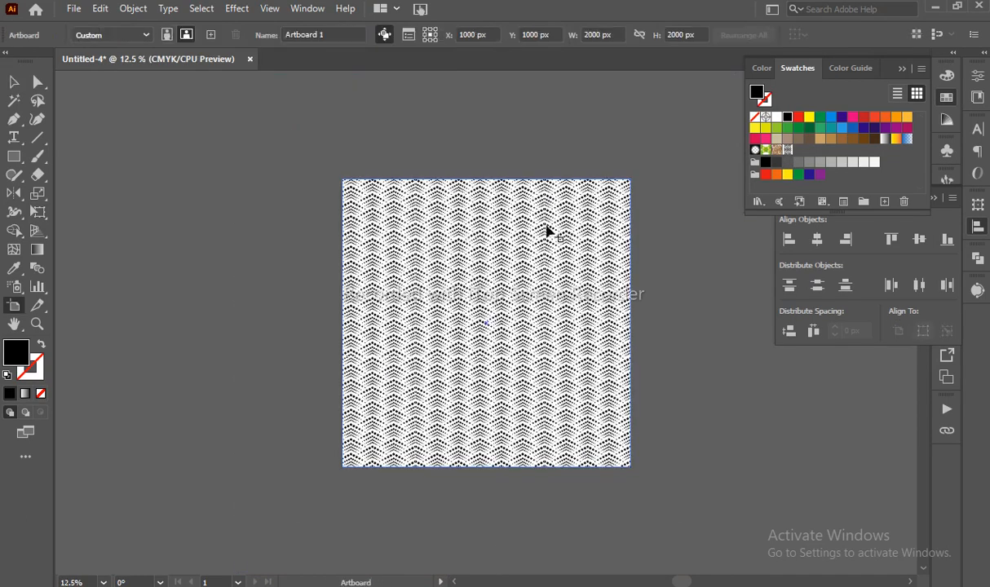
mouse_move(634, 178)
left_mouse_down()
mouse_move(651, 157)
mouse_move(643, 168)
left_mouse_up()
key("v")
- Expand the fill of the pattern square into editable shapes and deselect the artwork
left_click(613, 217)
left_click(132, 9)
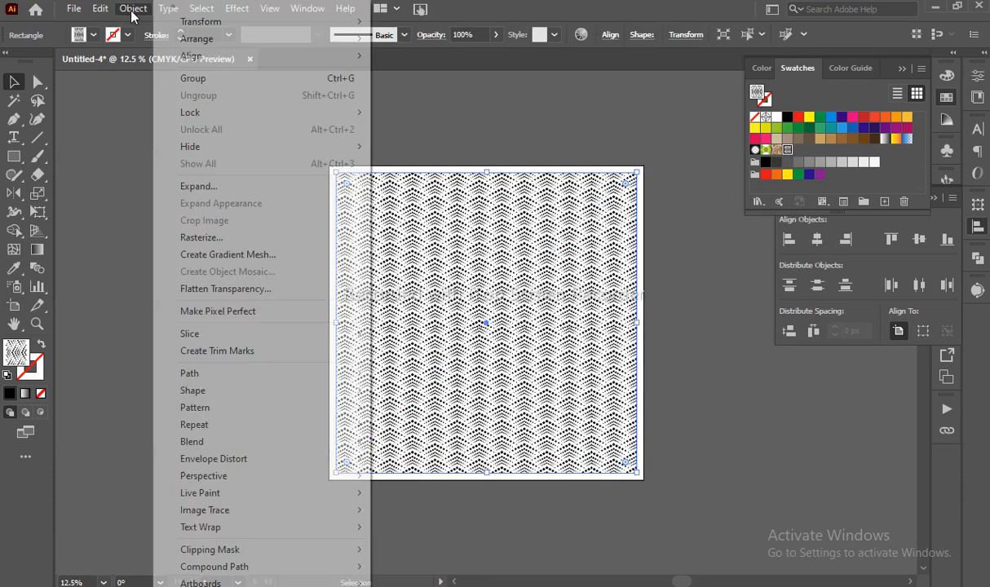
left_click(226, 186)
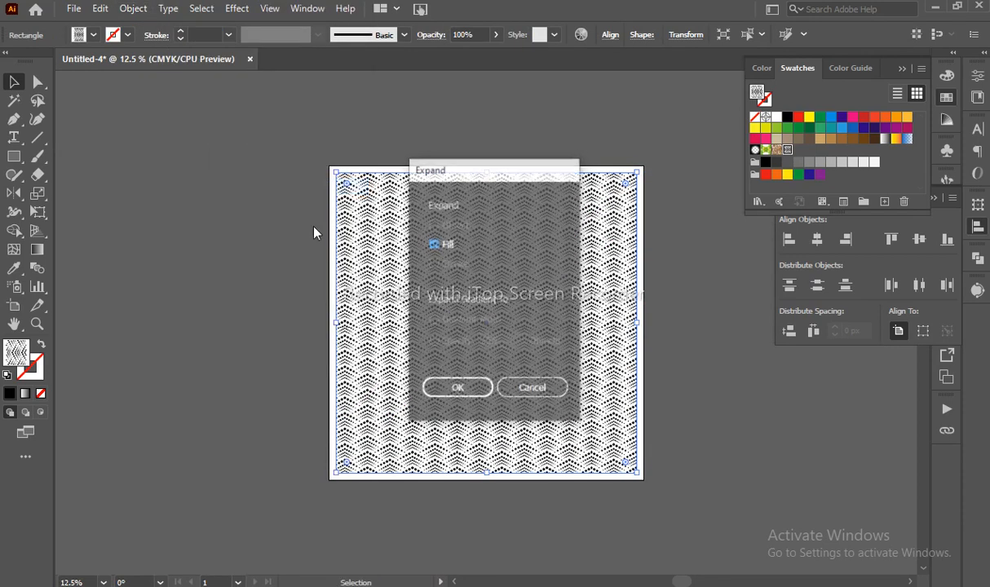
left_click(458, 389)
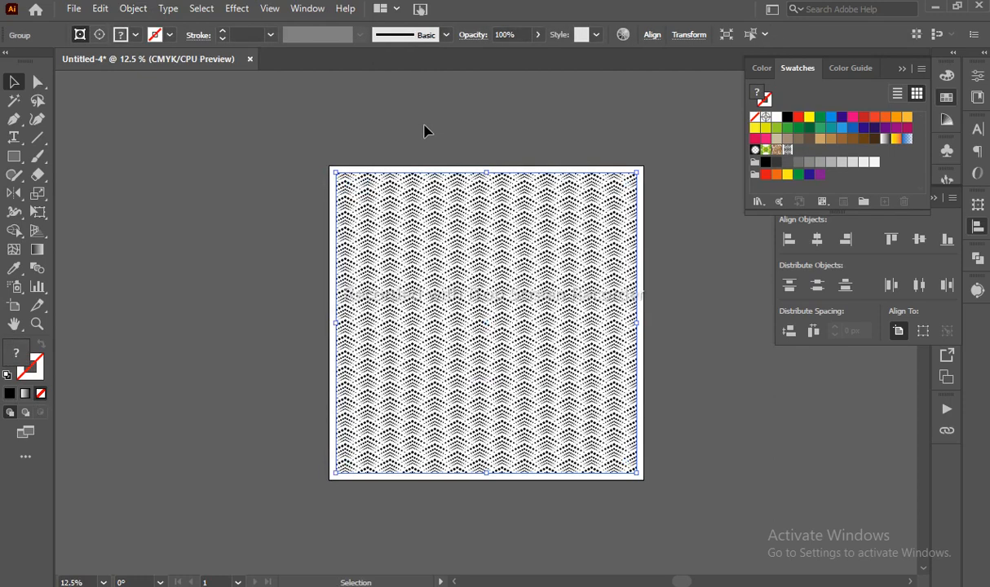
left_click(447, 277)
left_click(446, 277)
left_click(442, 109)
- Start saving the artwork under a new name in the Shutter Stock folder, with Illustrator EPS (*.EPS) as the file type
left_click(74, 8)
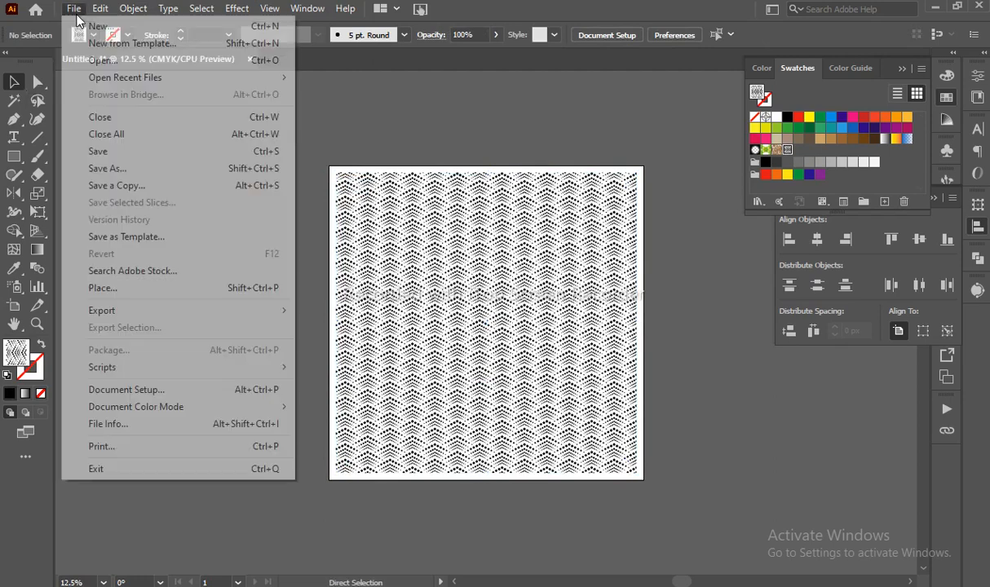
left_click(217, 186)
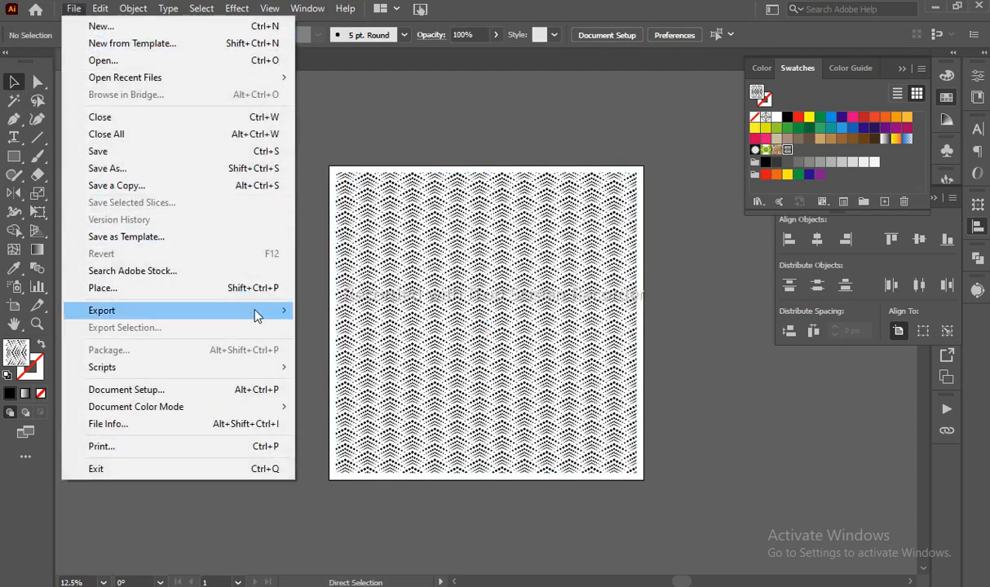
left_click(196, 177)
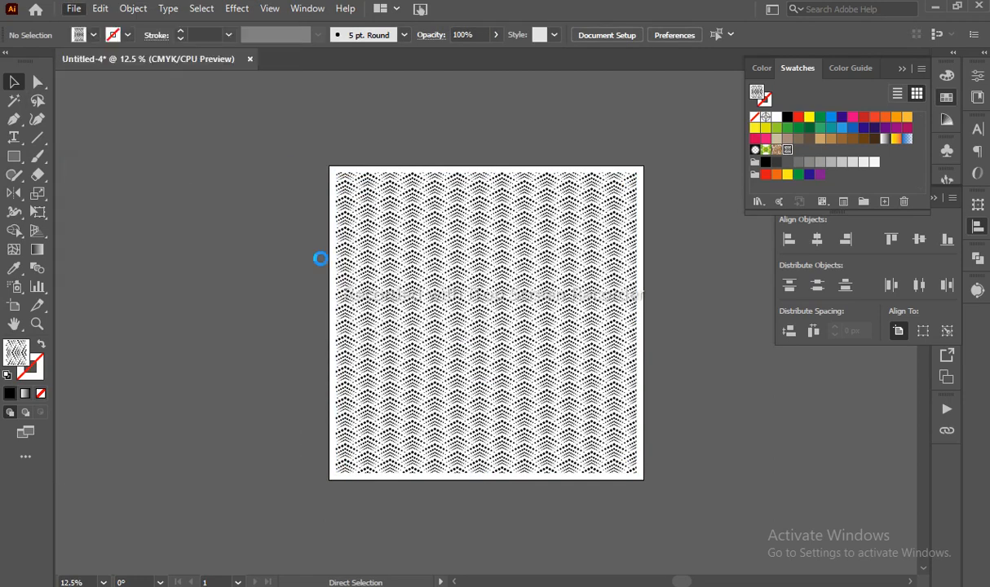
left_click(635, 349)
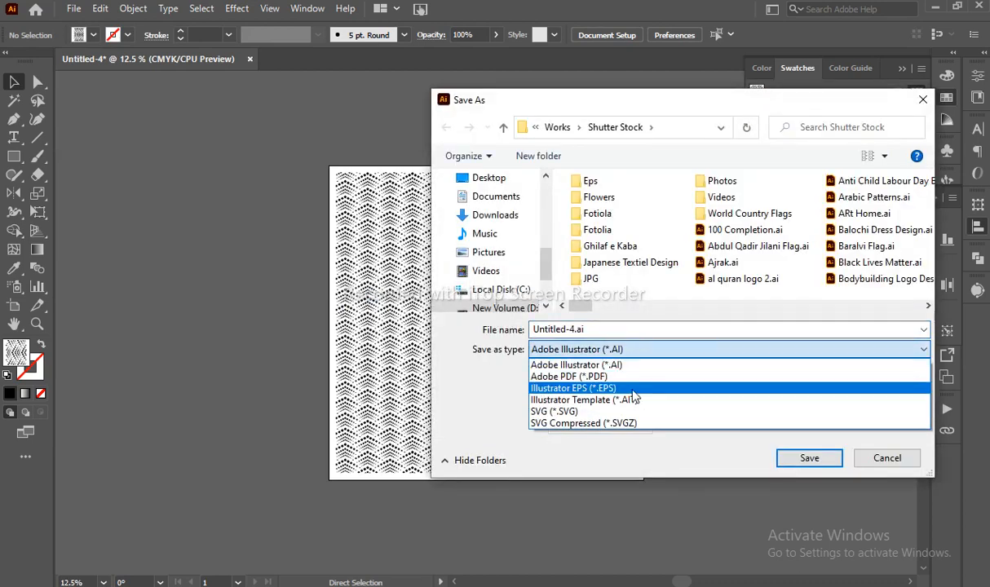
left_click(633, 396)
- Name the EPS file "Simple Dotted Pattern For Textile and Textile Dotted Pattern" and save it
left_click(614, 331)
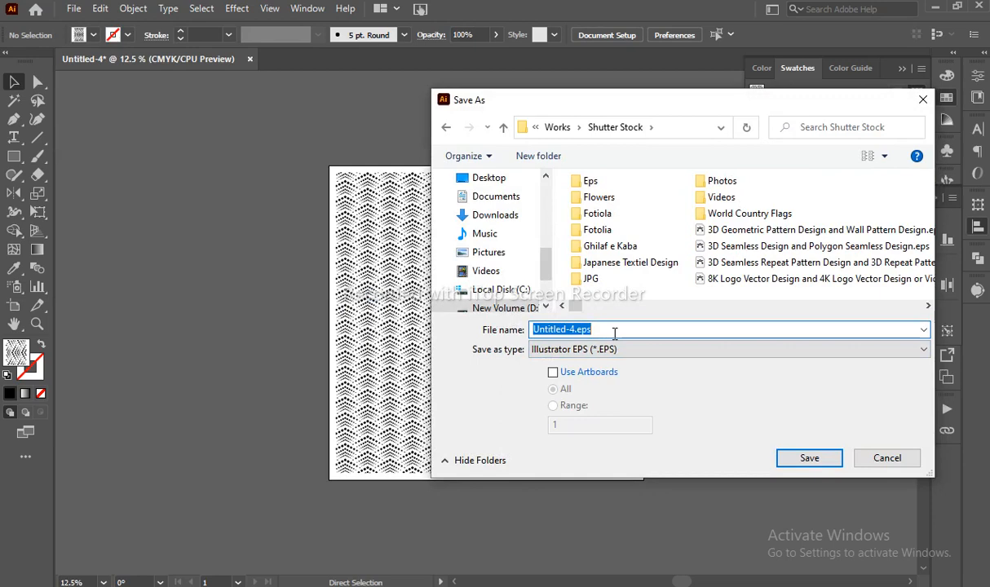
type("Sim")
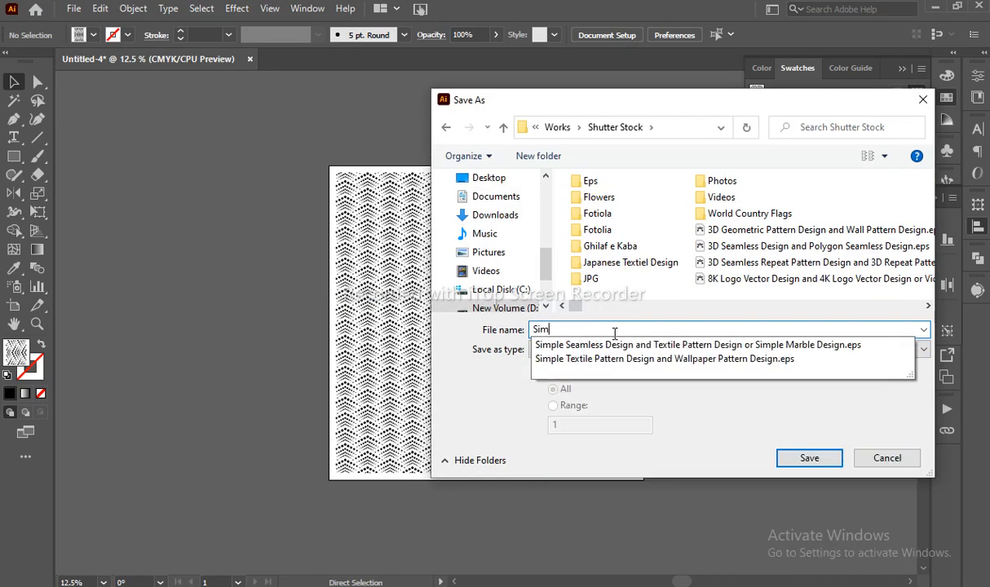
type("ple D")
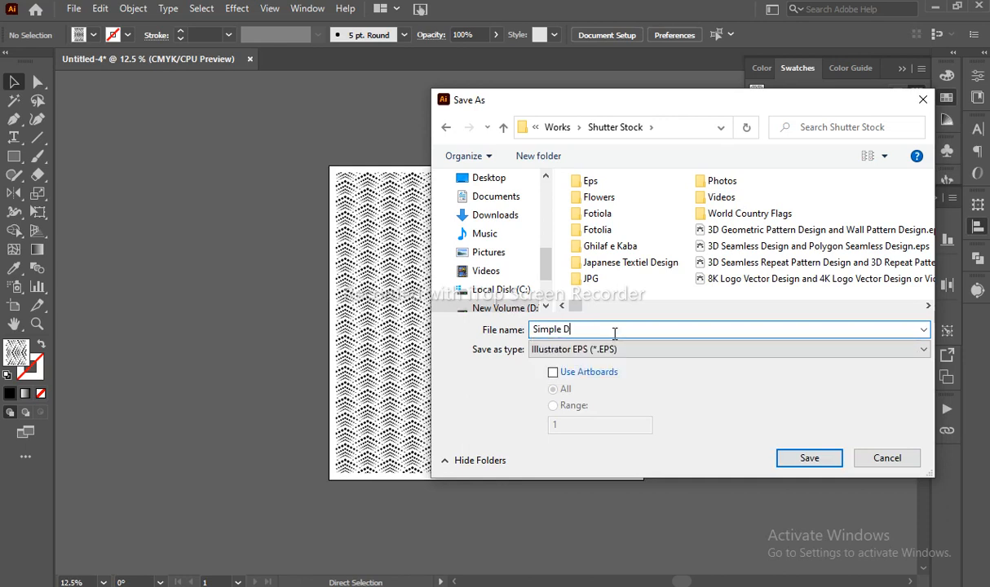
type("otted Pattern For Textiel an")
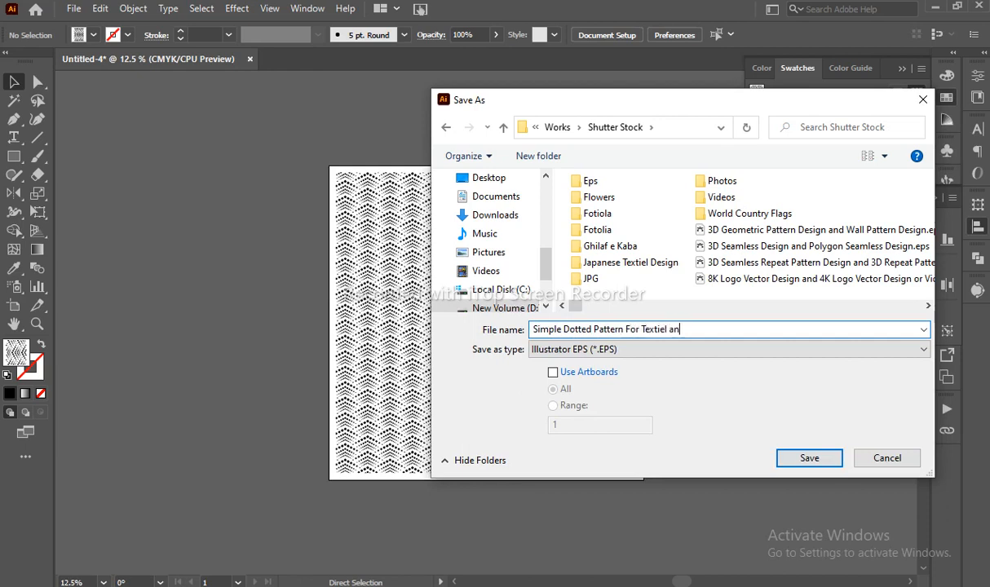
key("BackSpace")
key("BackSpace")
key("BackSpace")
key("BackSpace")
key("BackSpace")
type("le and Textile Dotted pat")
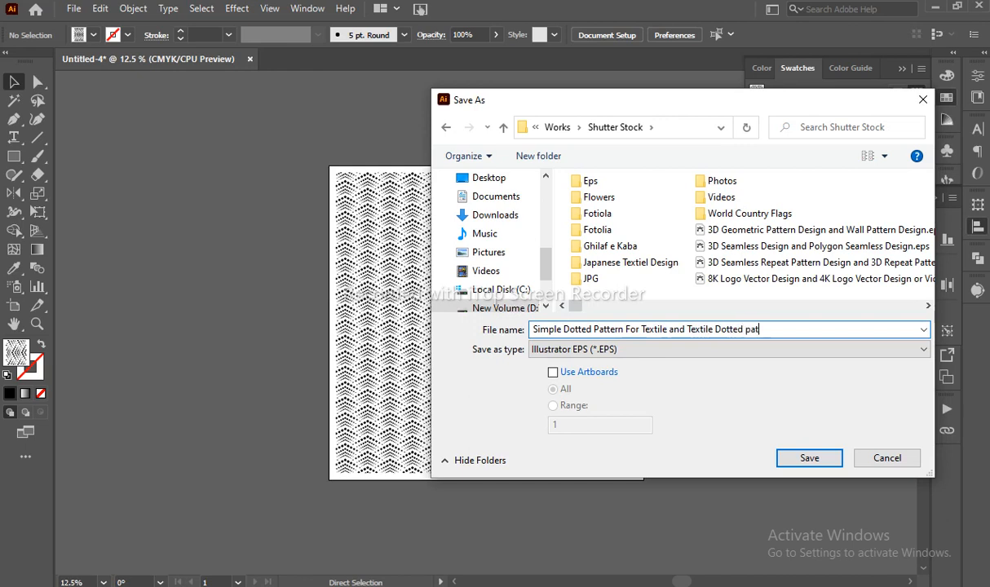
type("tern")
left_click(746, 330)
key("Delete")
type("Pattern")
left_click(809, 459)
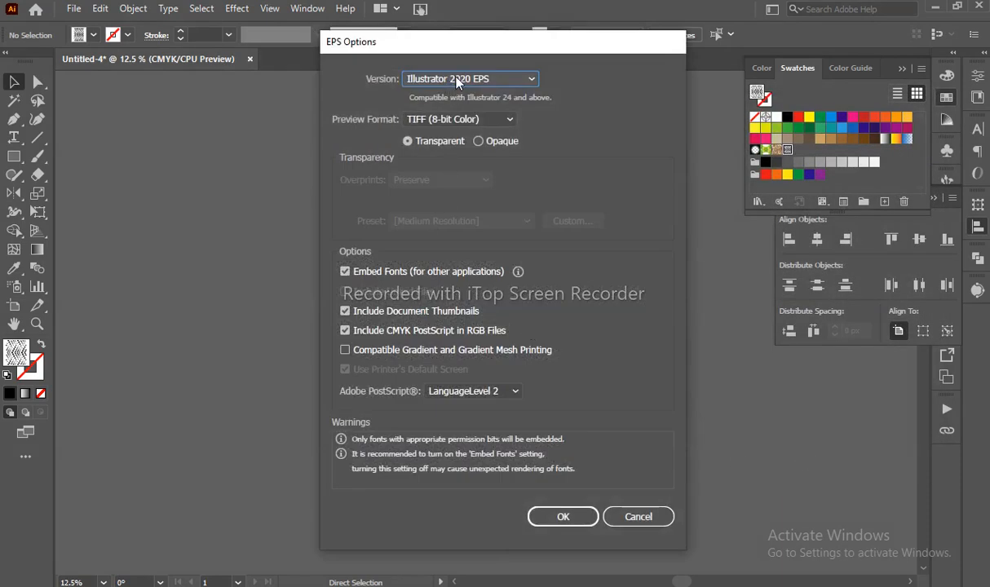
- Set the EPS version to Illustrator 8 EPS, accept the EPS options and close the document
left_click(455, 79)
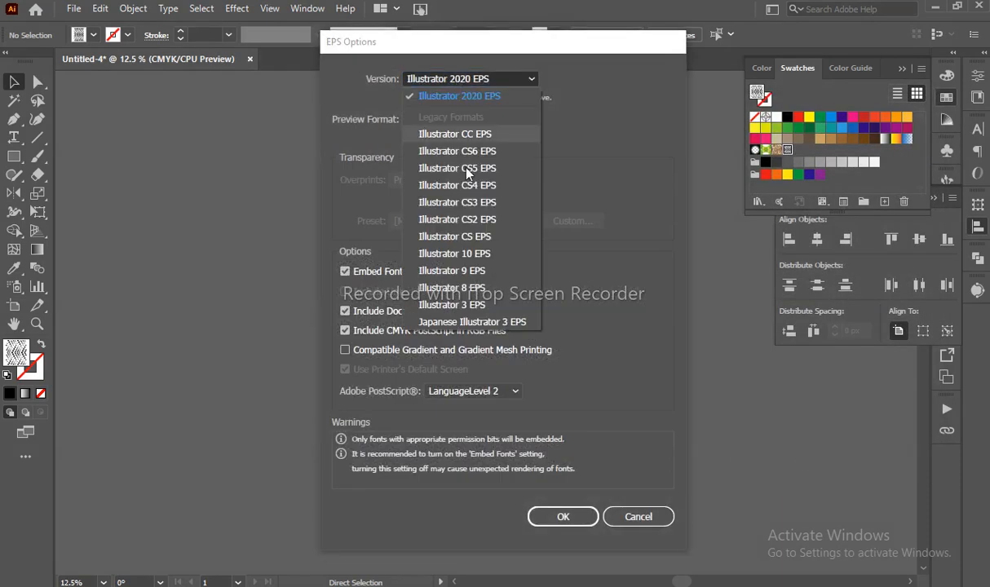
left_click(473, 296)
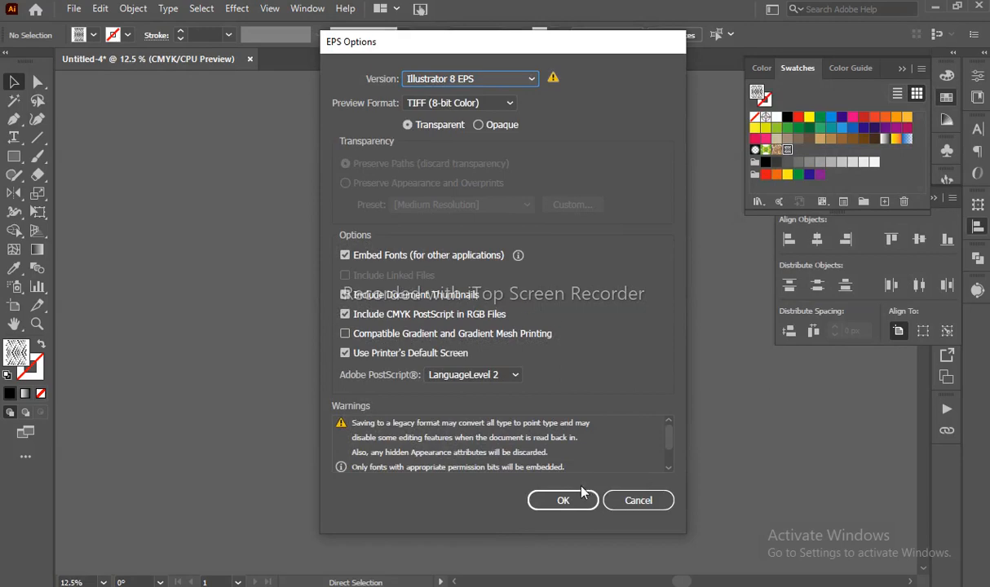
left_click(562, 500)
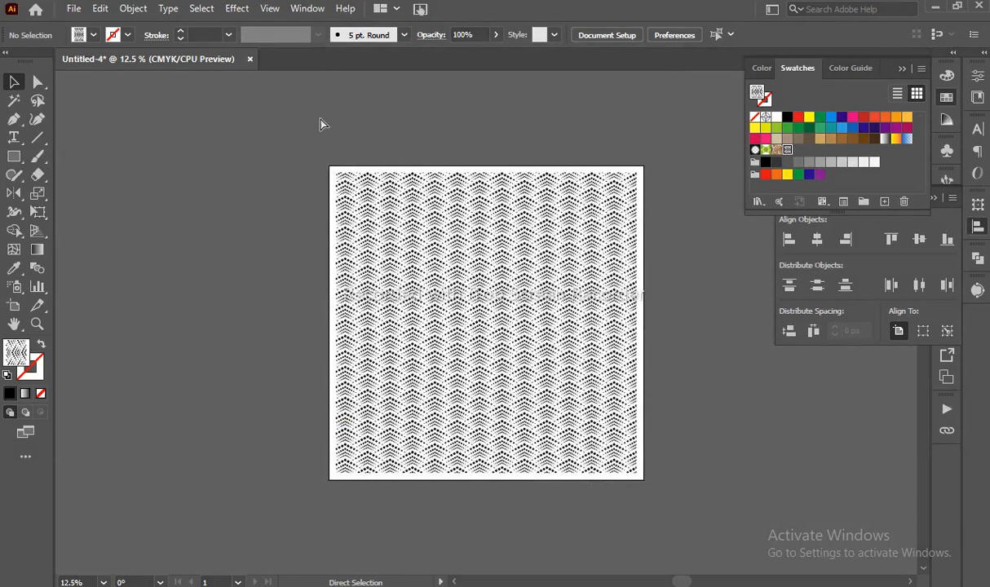
left_click(249, 63)
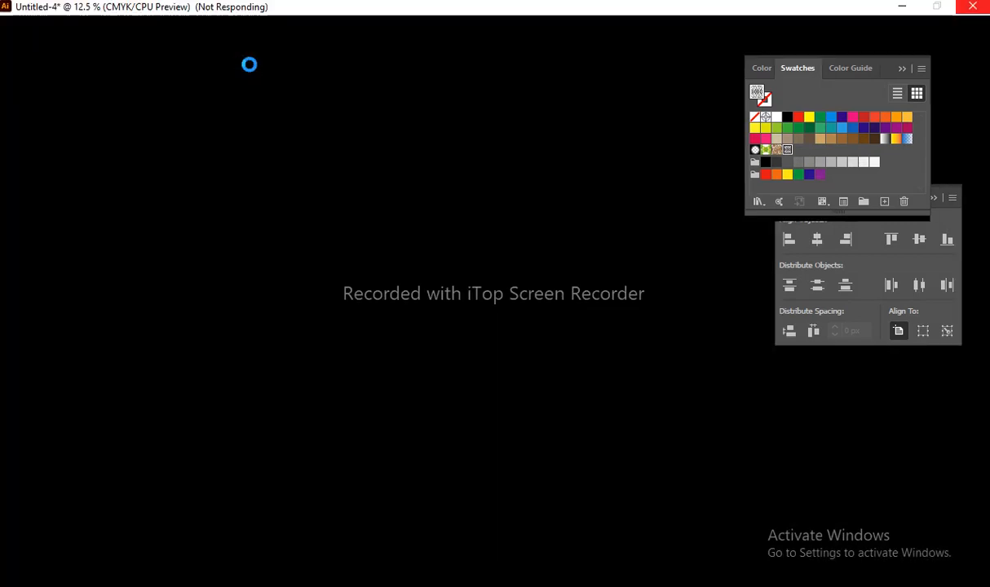